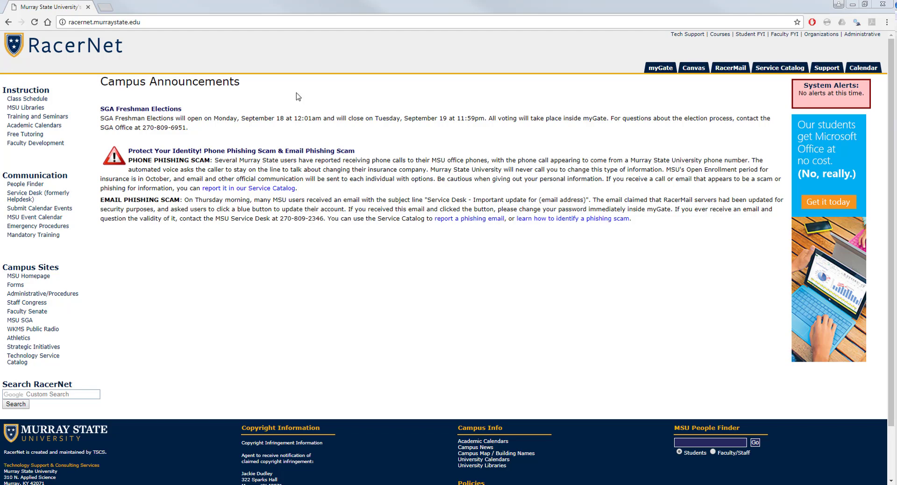
# - Open the draw.io website in the browser
pyautogui.click(204, 24)
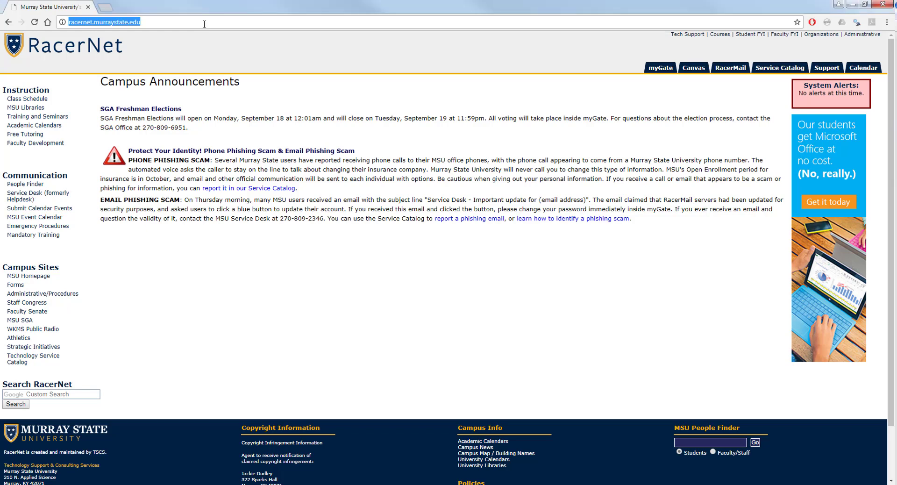
pyautogui.write('draw')
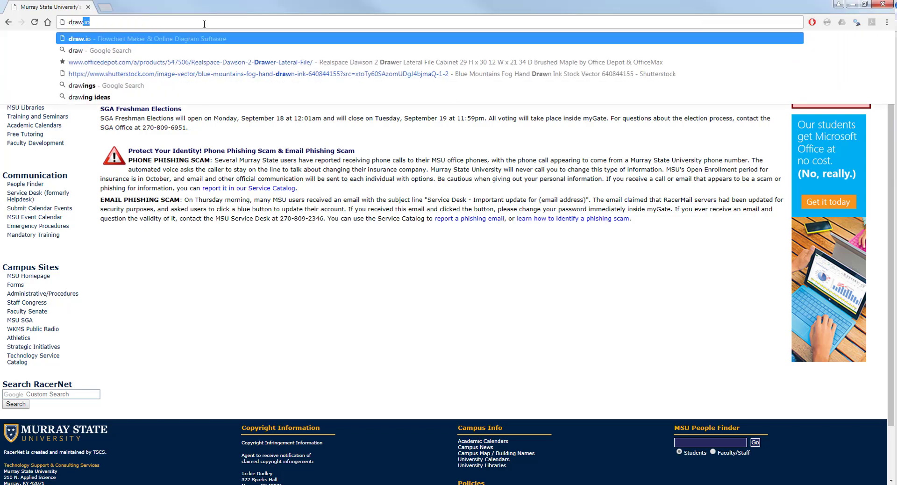
pyautogui.write('.io')
pyautogui.press('Return')
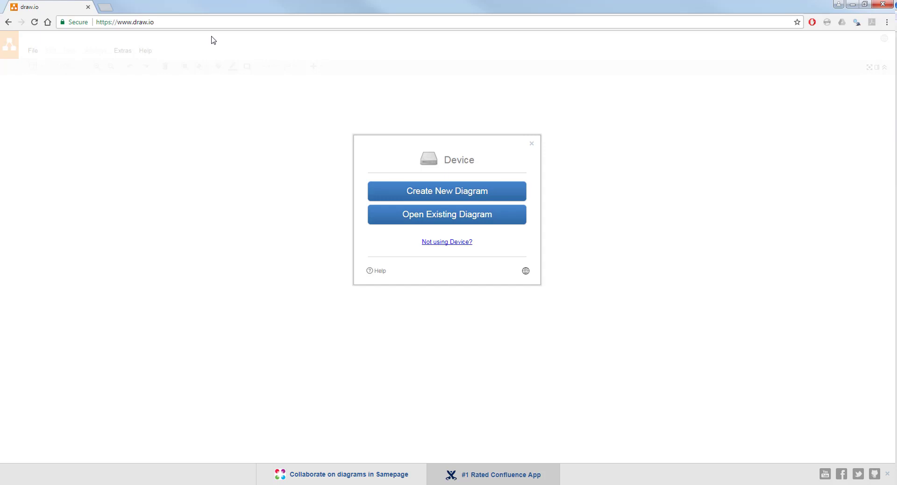
# - Create a new diagram from the Blank Diagram template, keeping the default file name
pyautogui.click(438, 195)
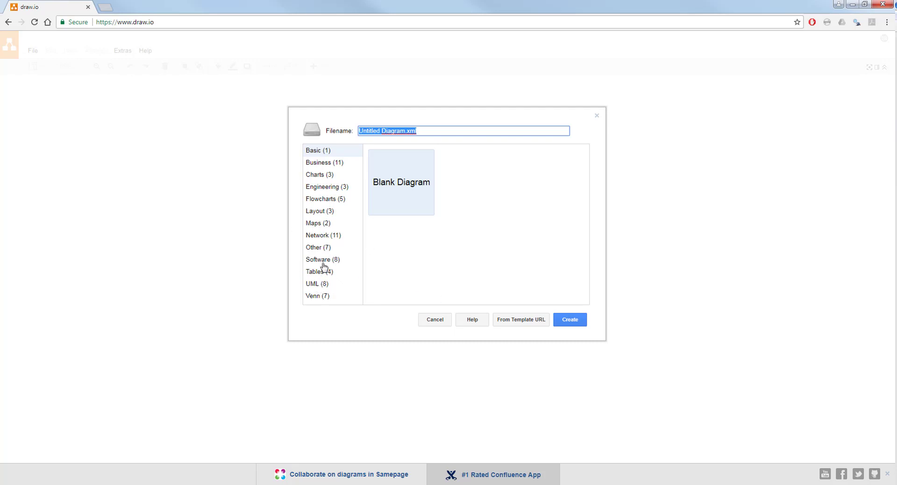
pyautogui.click(389, 181)
pyautogui.doubleClick(388, 181)
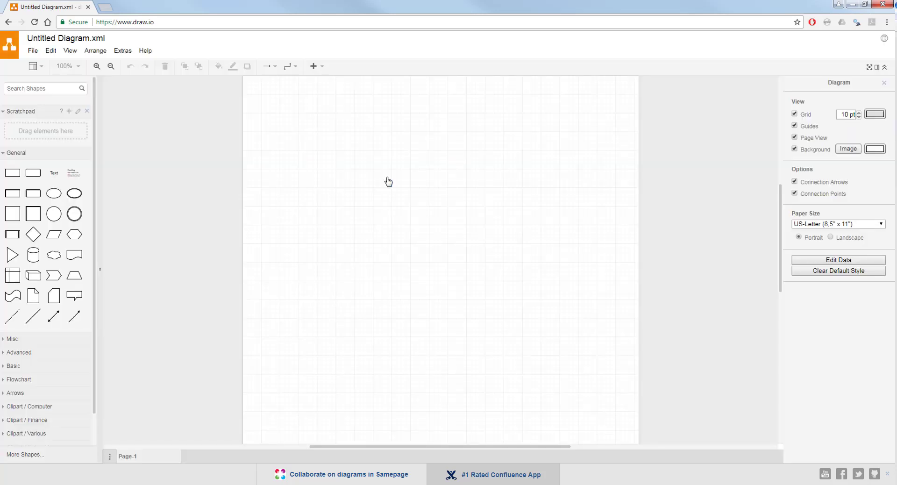
# - Look through the additional shape libraries in the Software, Networking, Business and Other categories
pyautogui.click(54, 455)
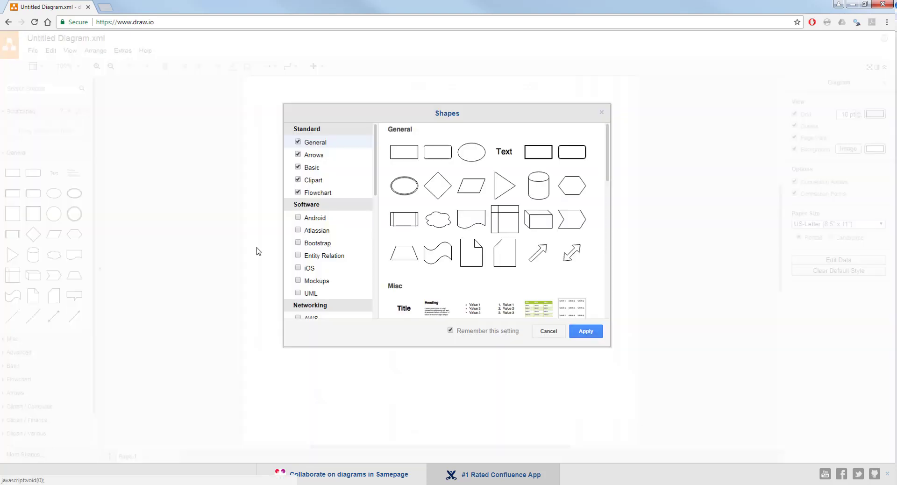
pyautogui.scroll(-1, 327, 224)
pyautogui.scroll(-5, 318, 281)
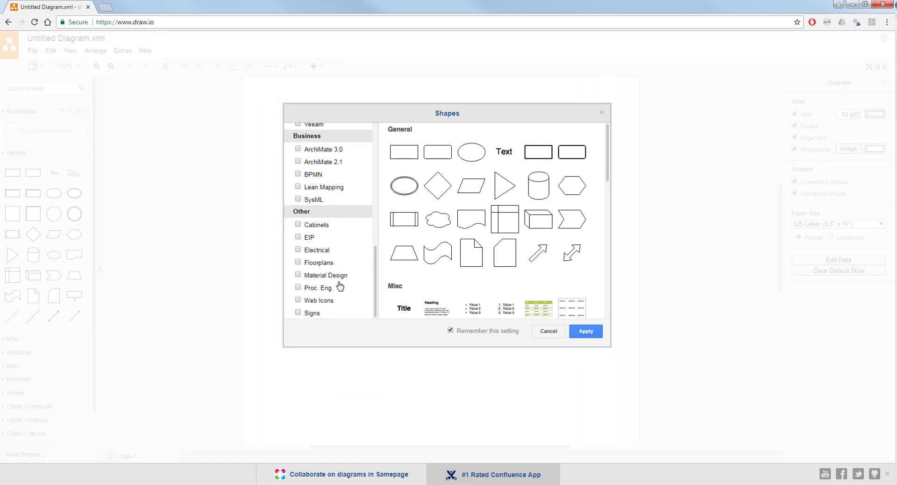
pyautogui.scroll(3, 339, 286)
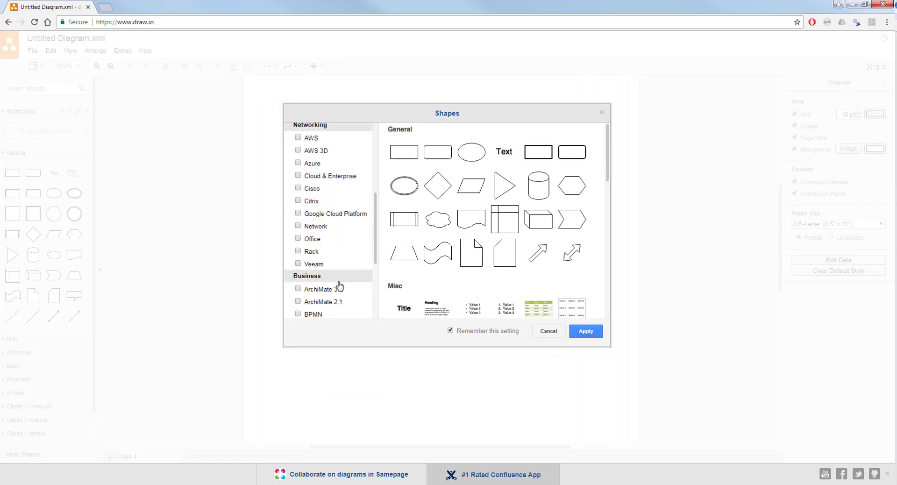
pyautogui.scroll(3, 340, 286)
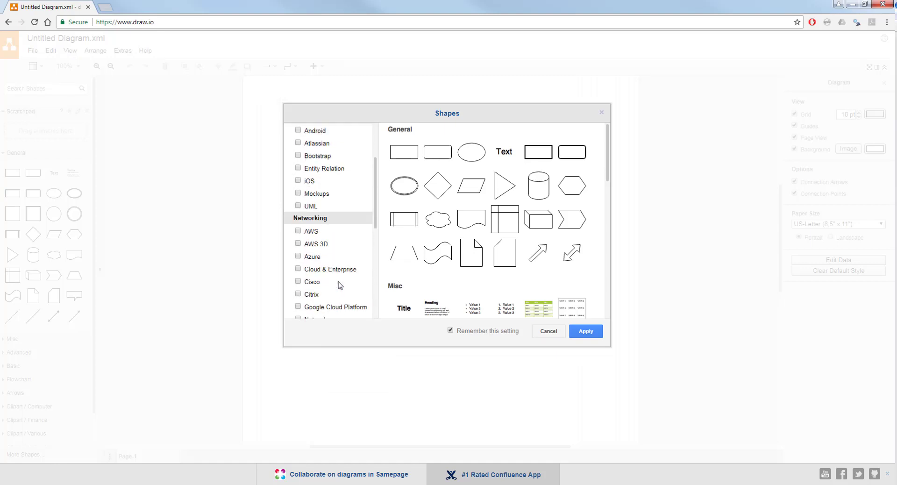
pyautogui.scroll(3, 340, 286)
pyautogui.scroll(-3, 340, 286)
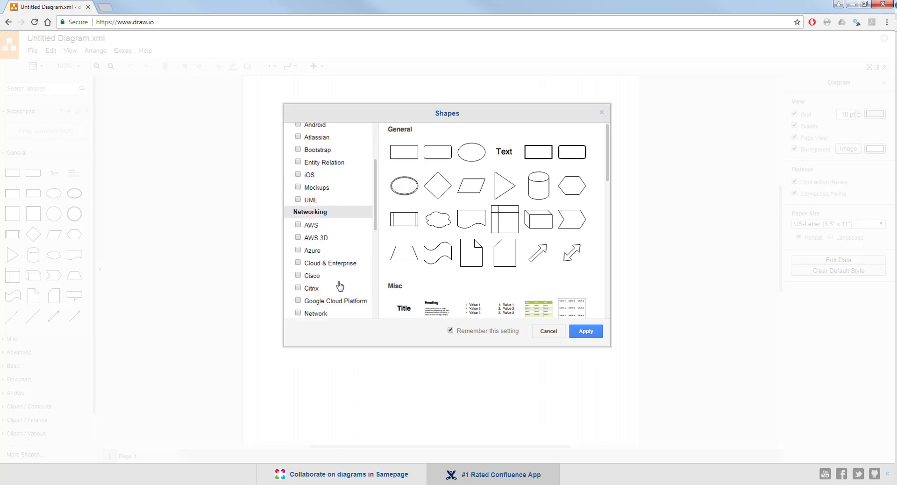
pyautogui.click(298, 275)
pyautogui.scroll(-2, 302, 280)
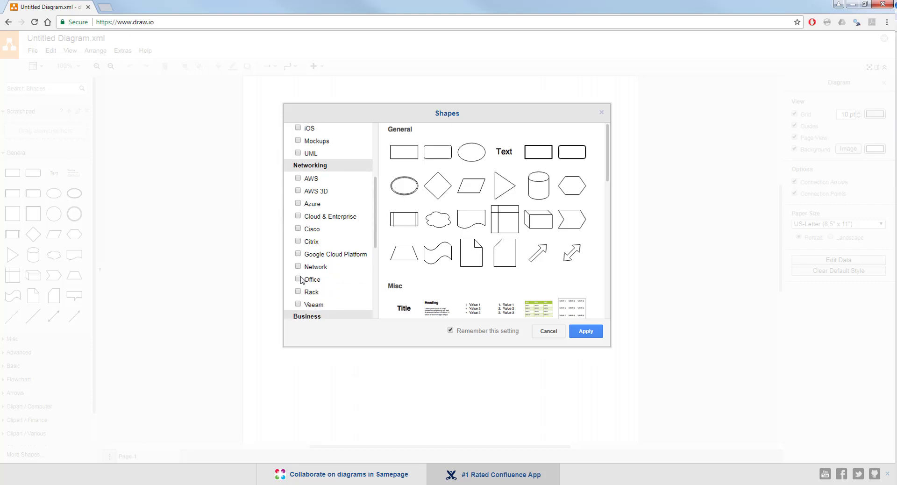
pyautogui.scroll(-2, 301, 280)
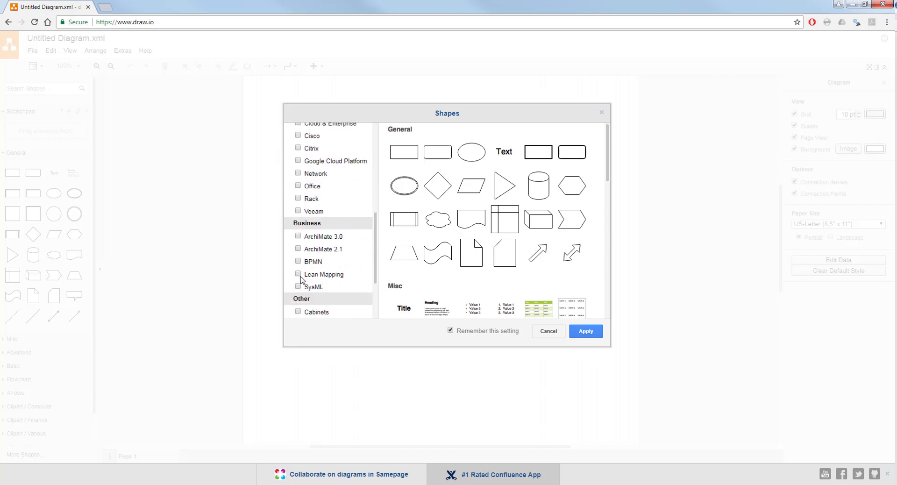
pyautogui.scroll(-2, 301, 279)
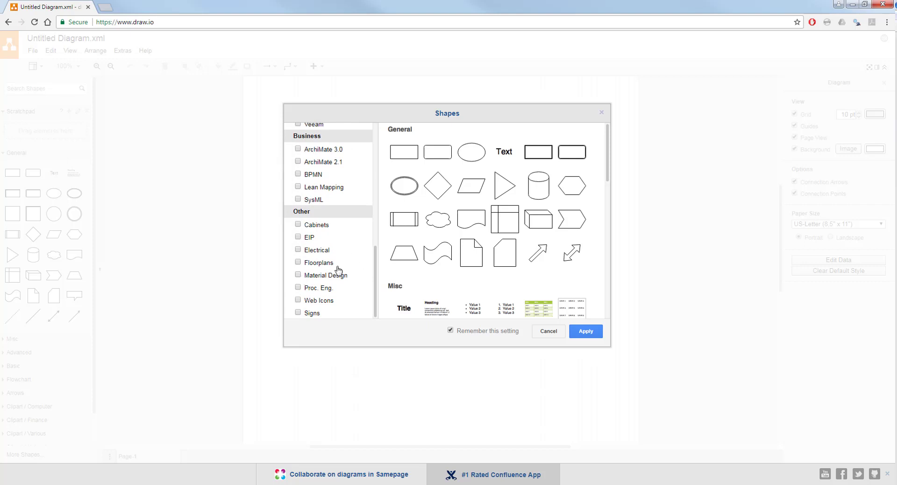
pyautogui.scroll(5, 338, 271)
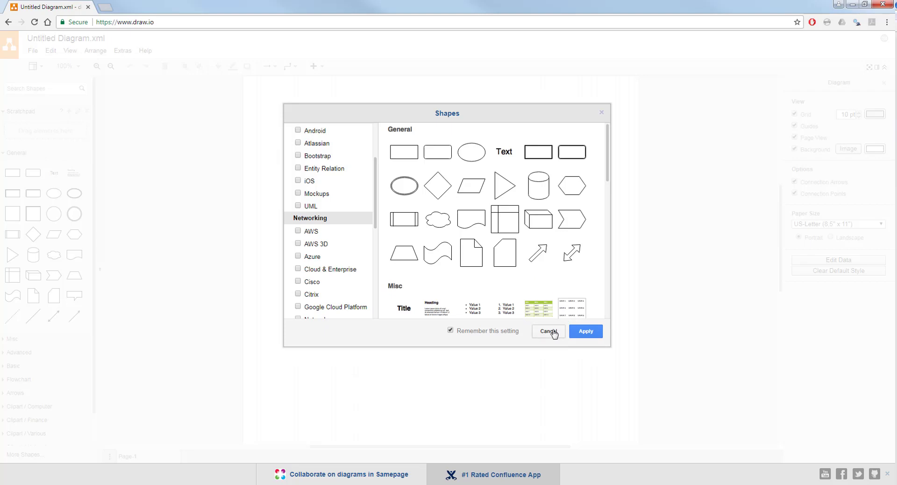
pyautogui.click(586, 331)
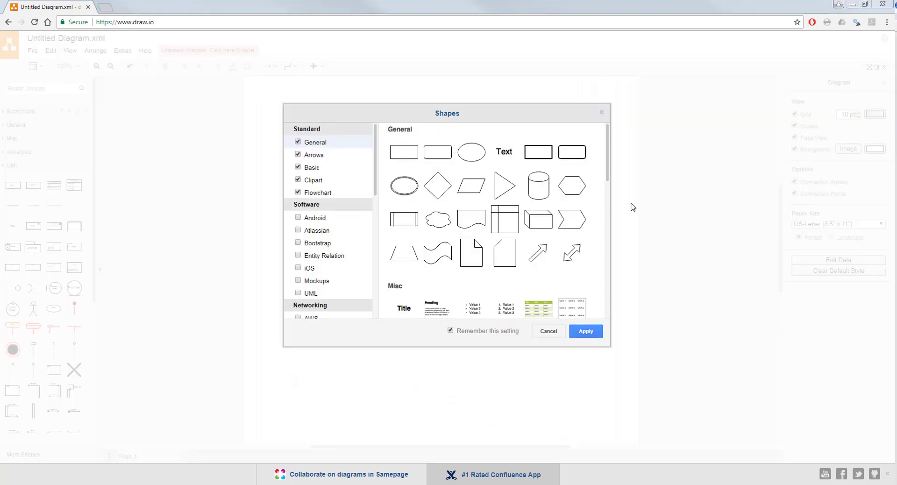
# - Enable the Entity Relation shape library and expand it among the available shapes
pyautogui.click(298, 256)
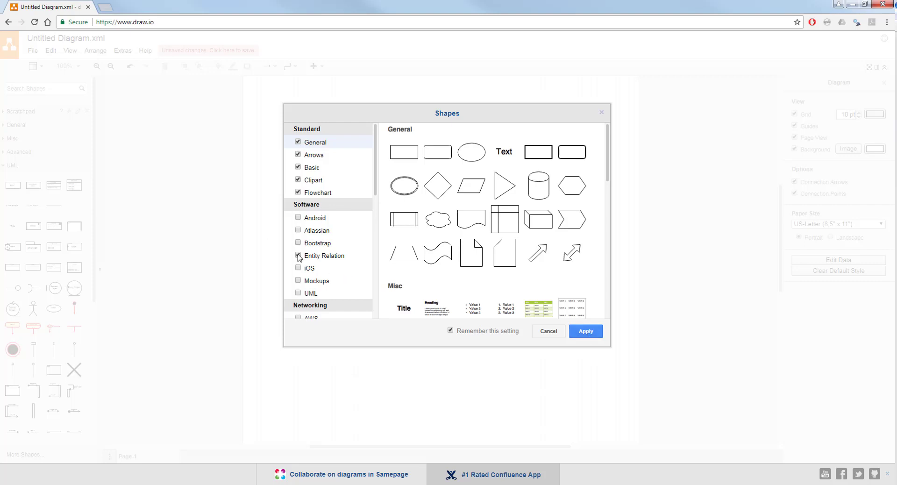
pyautogui.click(584, 332)
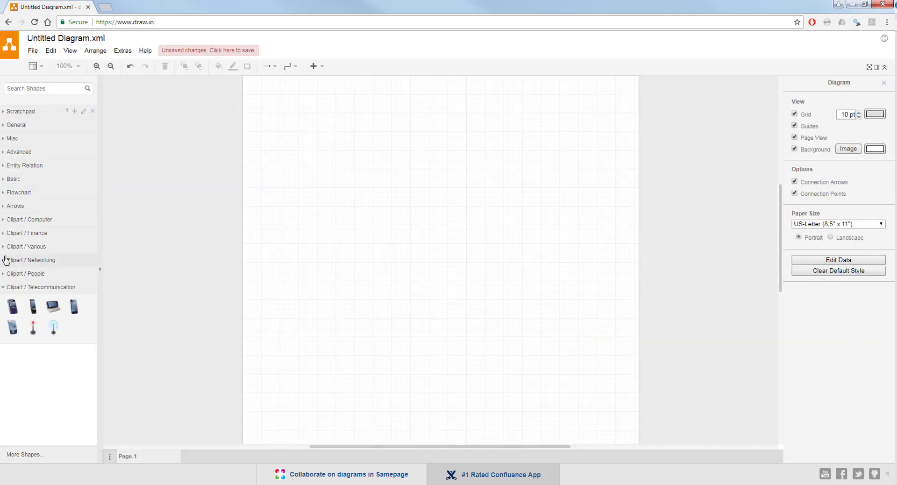
pyautogui.click(4, 166)
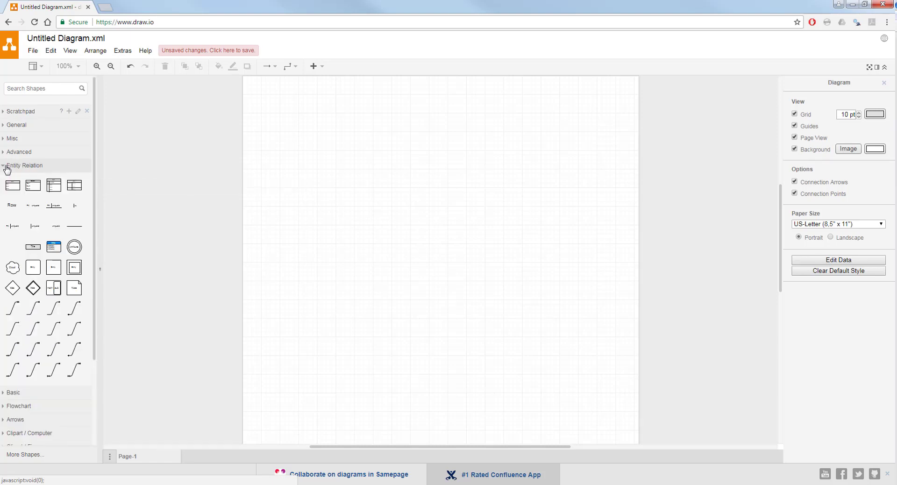
# - Place an Entity Relation Table shape in the upper-left part of the page and title it Student
pyautogui.moveTo(12, 189)
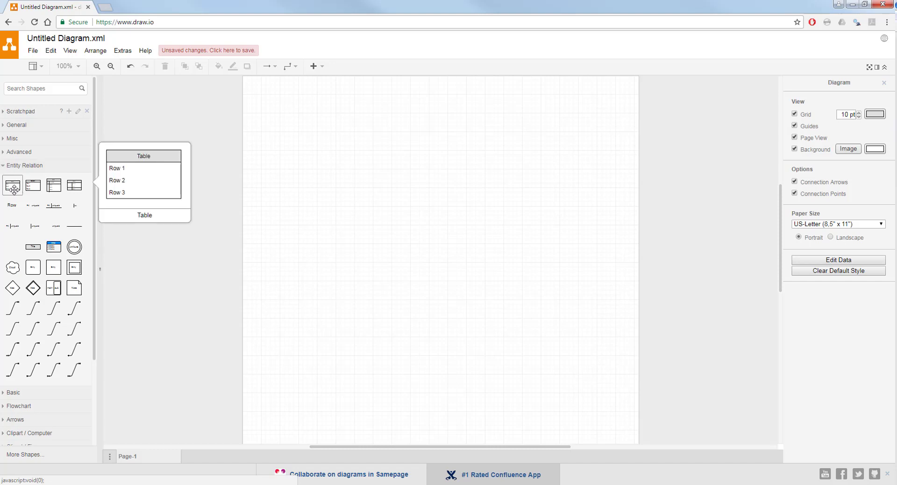
pyautogui.moveTo(13, 189); pyautogui.dragTo(306, 159)
pyautogui.doubleClick(333, 162)
pyautogui.write('Student')
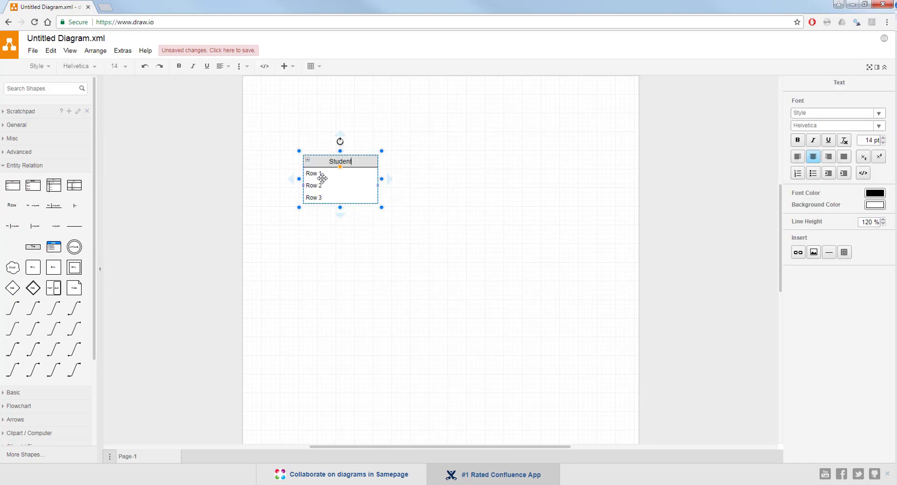
# - Rename the first row of the Student table to StudentID(PK)
pyautogui.click(322, 173)
pyautogui.doubleClick(323, 174)
pyautogui.write('Student')
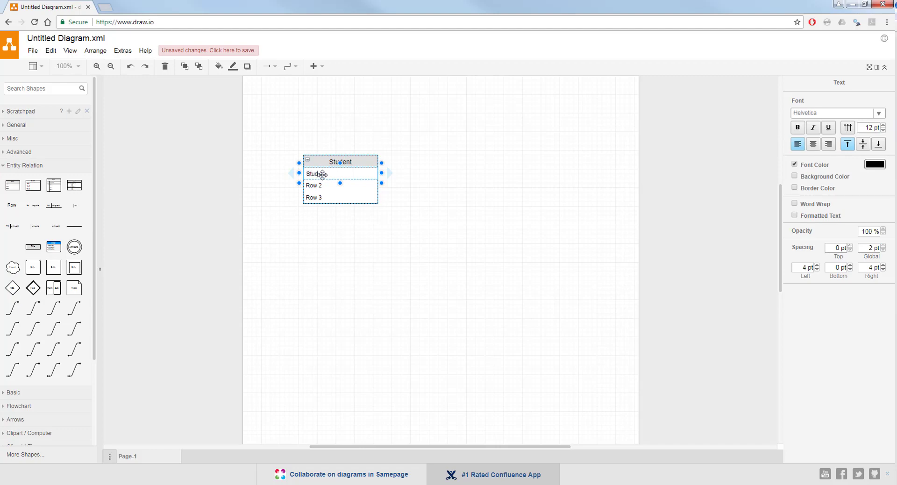
pyautogui.write('ID(PK0')
pyautogui.press('BackSpace')
pyautogui.write(')')
# - Rename the second and third rows of the Student table to StudentName and StudentAddress
pyautogui.click(328, 185)
pyautogui.doubleClick(327, 185)
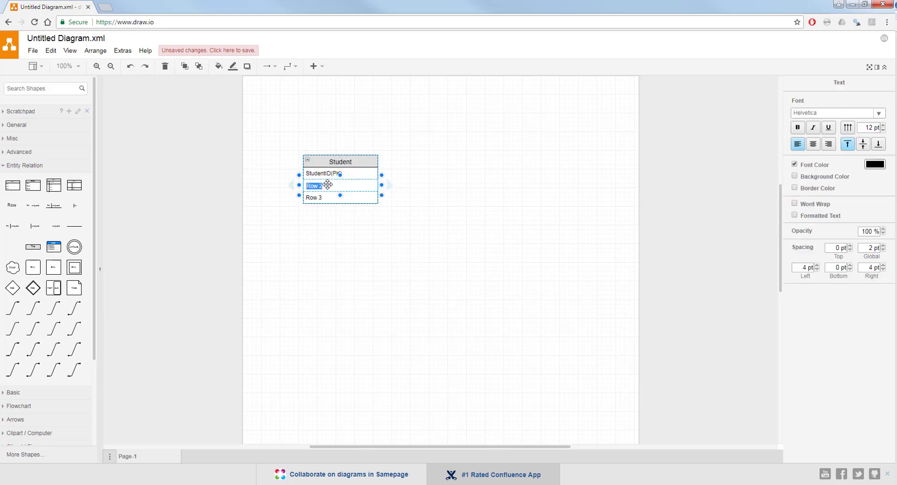
pyautogui.write('StudentName')
pyautogui.doubleClick(321, 197)
pyautogui.write('S')
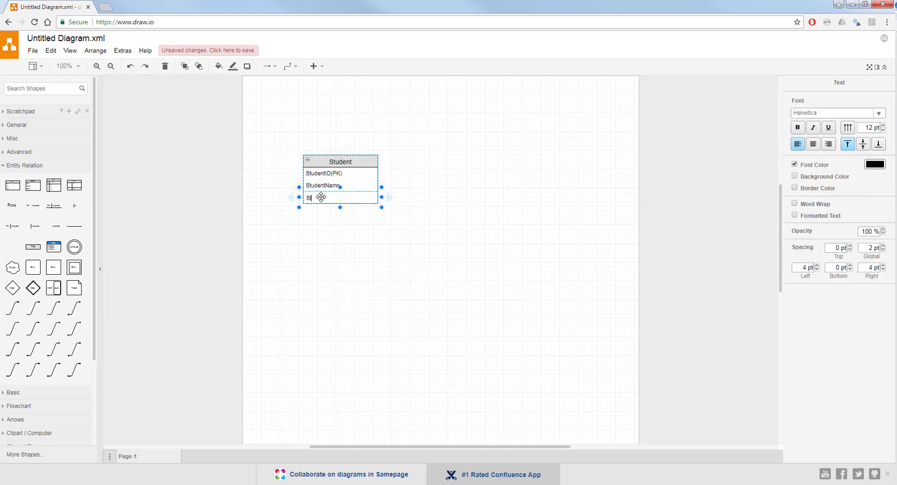
pyautogui.write('tudentAddress')
pyautogui.click(332, 245)
pyautogui.click(348, 190)
pyautogui.click(350, 170)
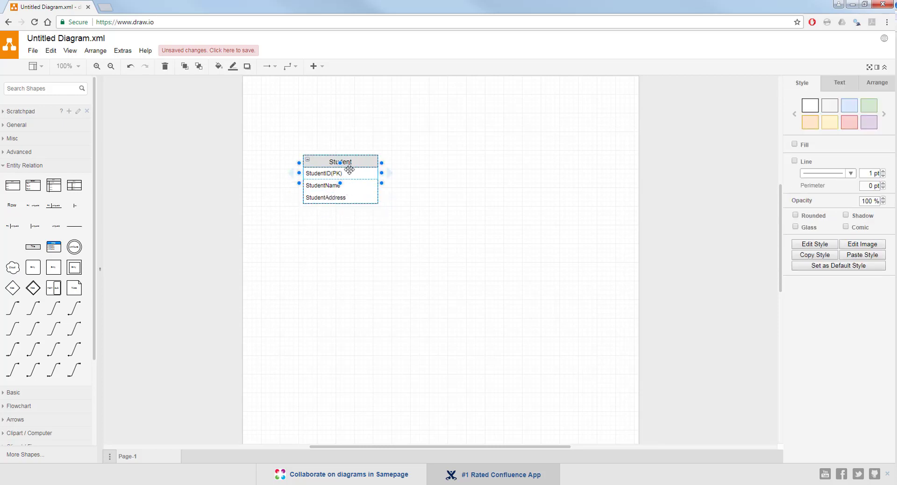
# - Place a second Table shape to the right of the Student table, level with it, and title it Major
pyautogui.moveTo(13, 185); pyautogui.dragTo(475, 156)
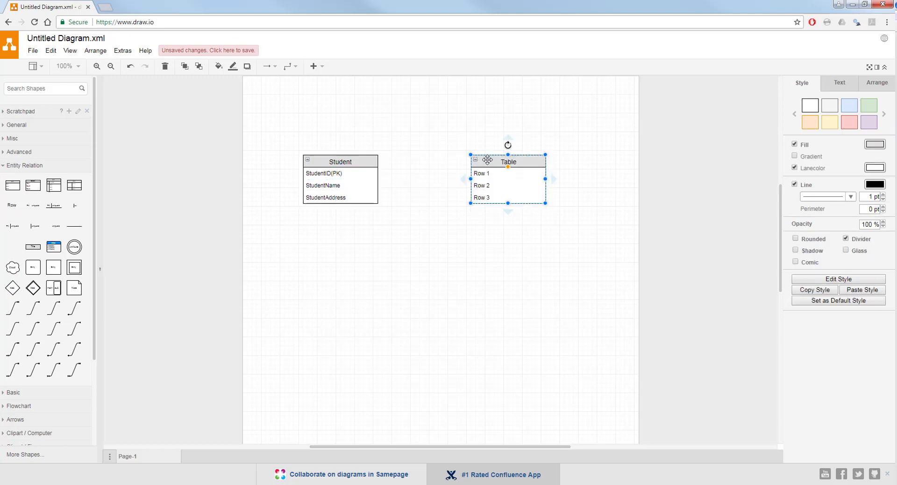
pyautogui.doubleClick(488, 160)
pyautogui.write('Major')
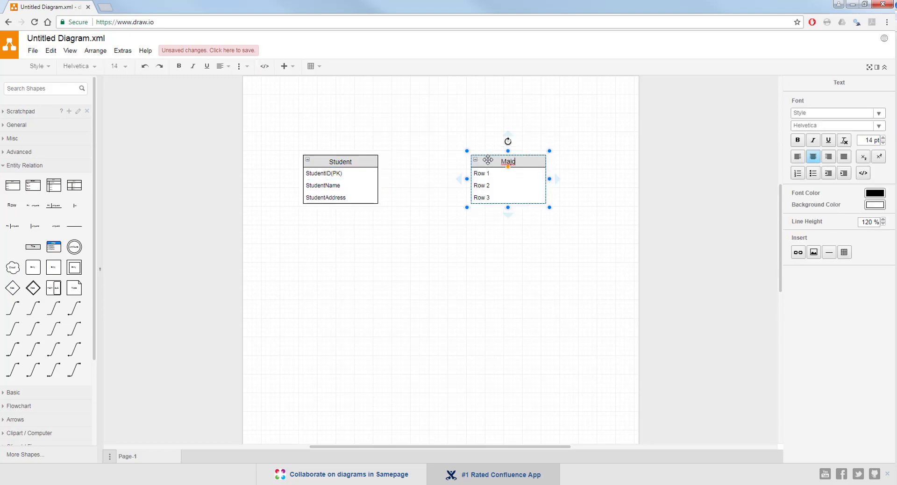
# - Rename the first row of the Major table to MajorName(PK)
pyautogui.click(495, 175)
pyautogui.doubleClick(494, 174)
pyautogui.write('M')
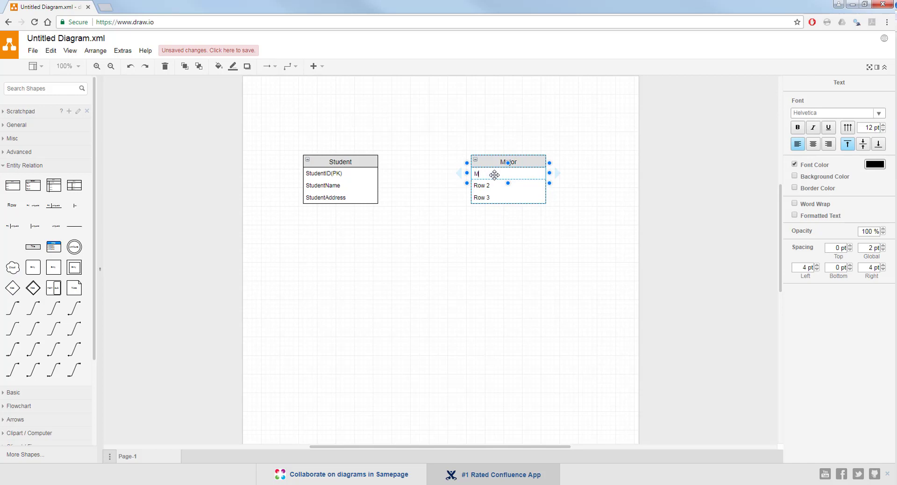
pyautogui.write('ajorIDme(PK)')
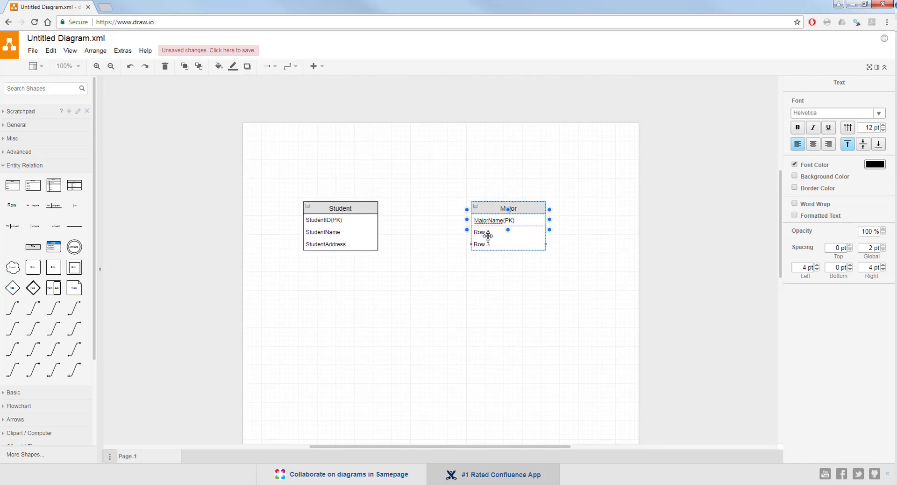
# - Rename the second and third rows of the Major table to MajorCreditHours and MajorPeopleNumber
pyautogui.click(489, 229)
pyautogui.doubleClick(488, 229)
pyautogui.write('Major')
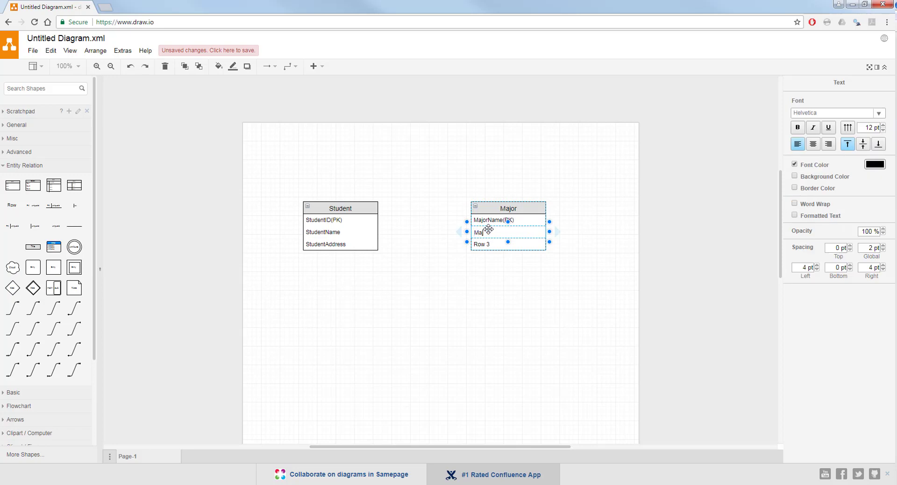
pyautogui.write('CreditHours')
pyautogui.doubleClick(483, 243)
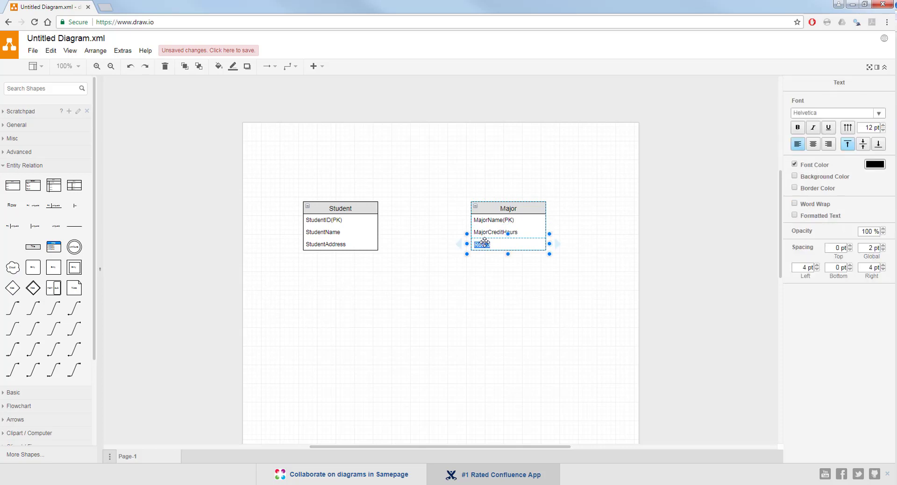
pyautogui.write('MajorPeopleNumber')
pyautogui.click(487, 280)
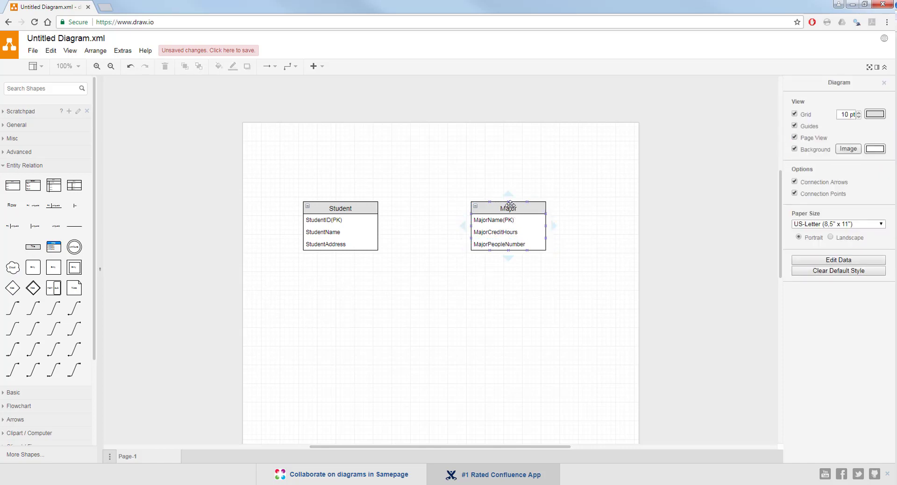
pyautogui.click(510, 205)
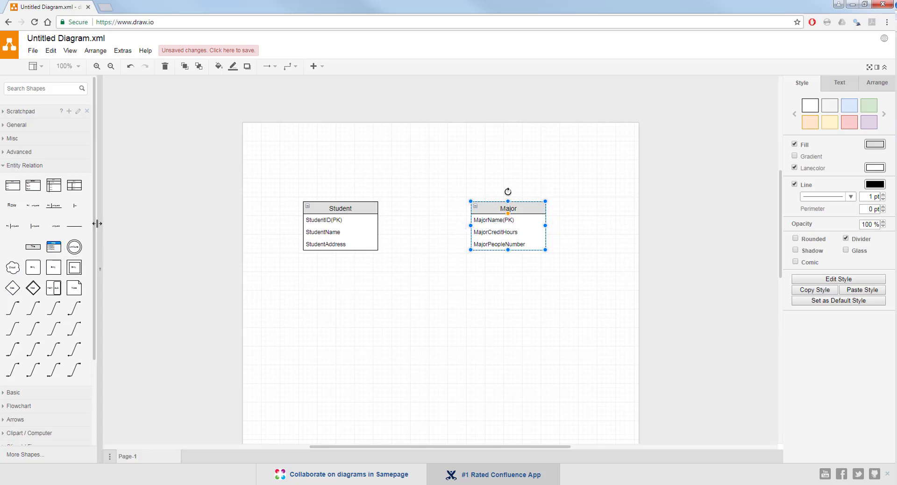
pyautogui.click(439, 264)
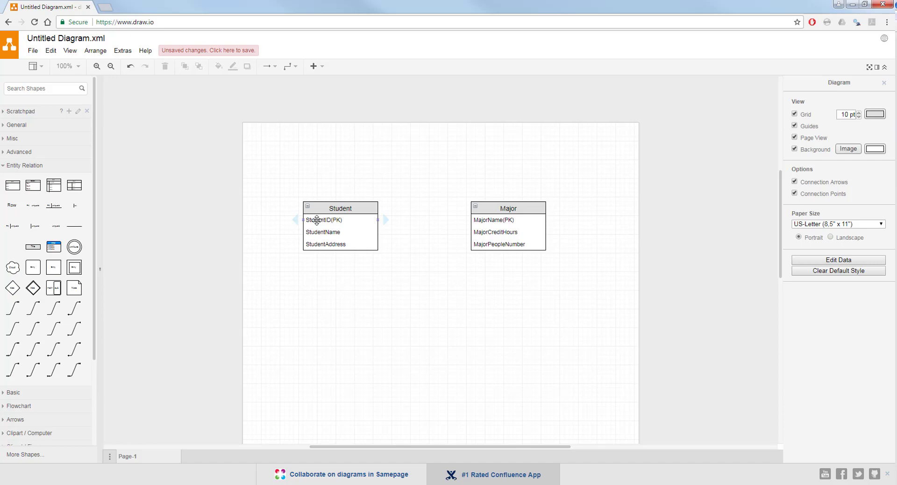
# - Place a Many Optional to Many Optional connector linking the Student table's right edge to the Major table's left edge
pyautogui.moveTo(73, 368)
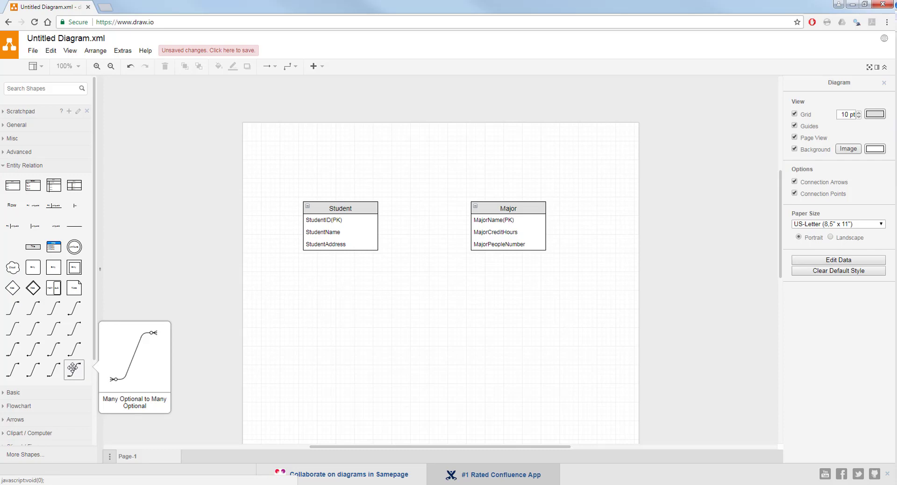
pyautogui.moveTo(72, 368); pyautogui.dragTo(380, 227)
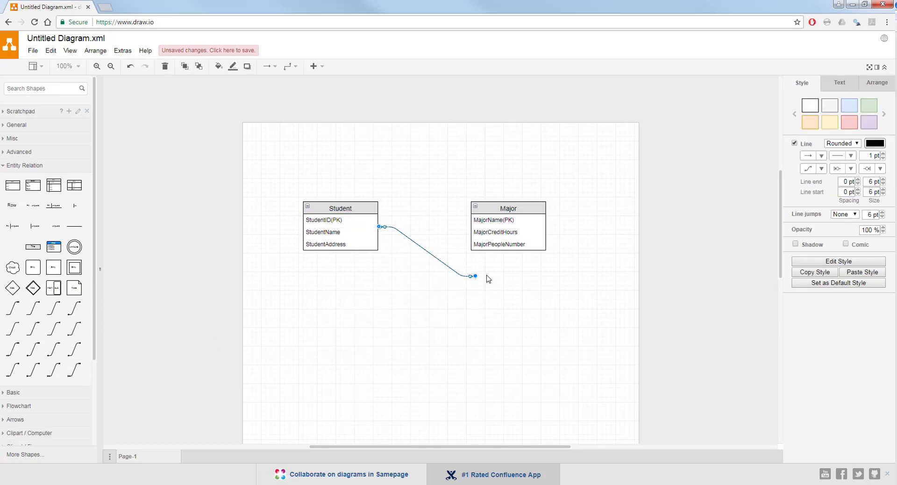
pyautogui.moveTo(476, 277); pyautogui.dragTo(471, 232)
pyautogui.click(471, 270)
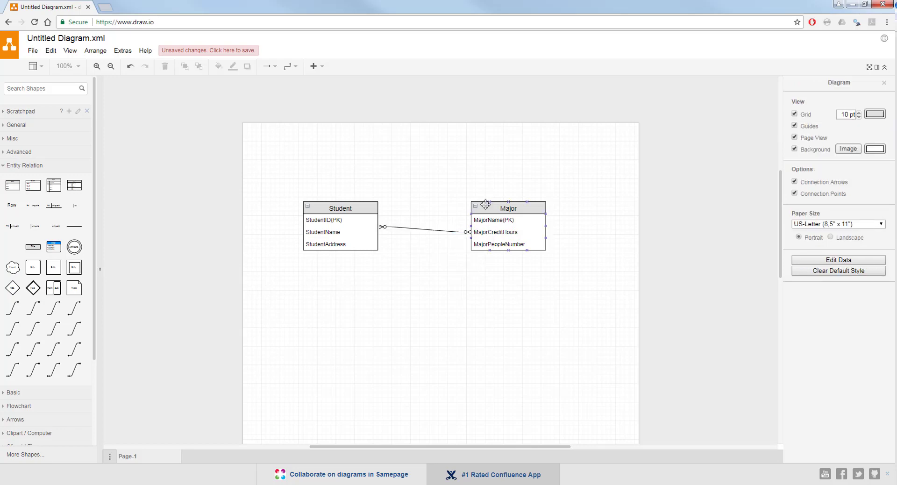
# - Move the Student table down and slightly left, and move the Major table down to roughly the same level
pyautogui.click(334, 219)
pyautogui.moveTo(333, 219); pyautogui.dragTo(329, 238)
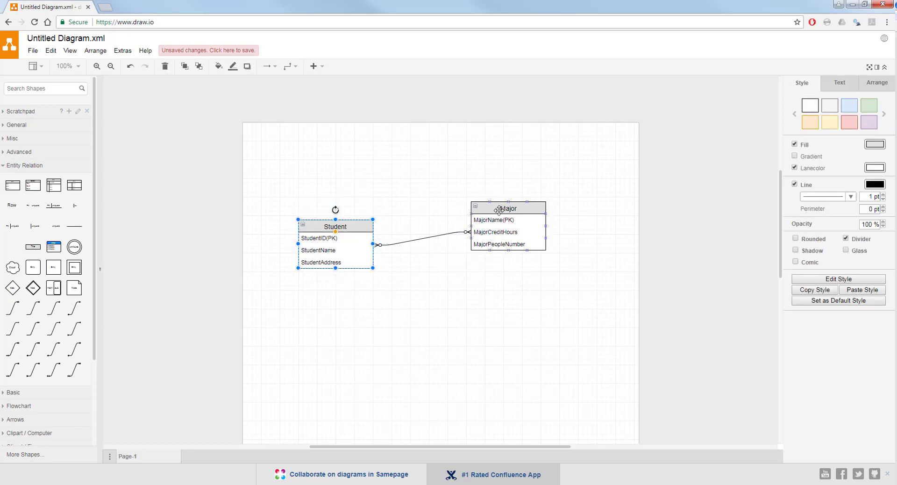
pyautogui.moveTo(499, 207); pyautogui.dragTo(498, 222)
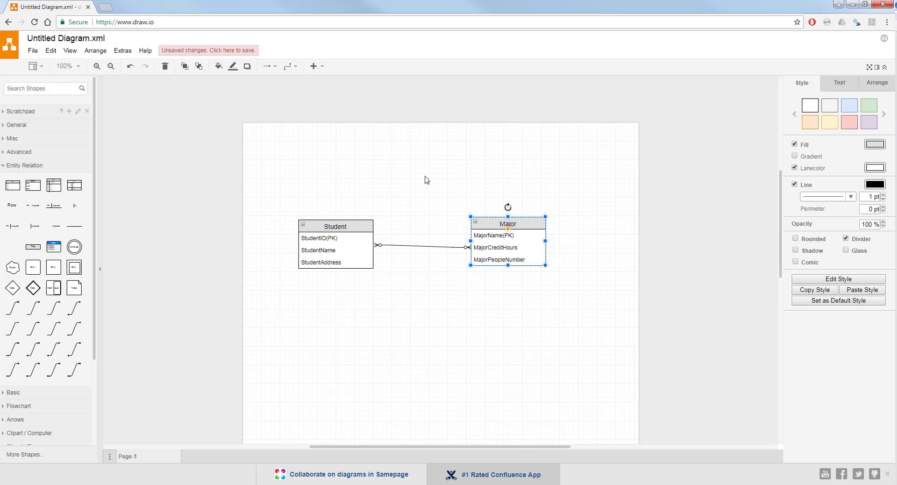
# - Change the routing of the connector between Student and Major to a rounded orthogonal path
pyautogui.click(425, 246)
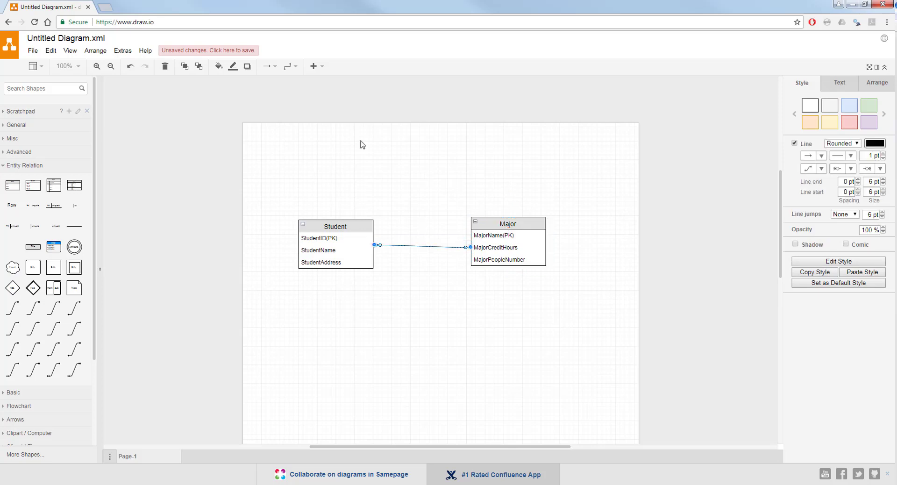
pyautogui.click(297, 68)
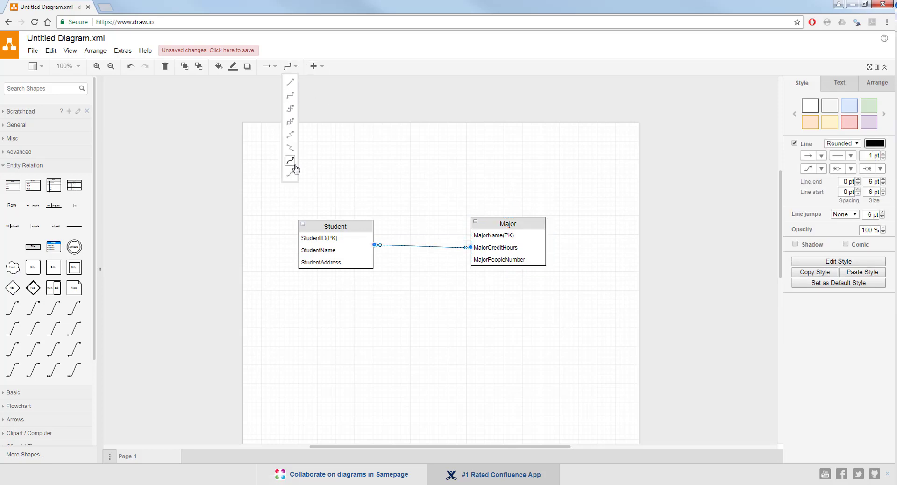
pyautogui.click(290, 160)
pyautogui.click(290, 66)
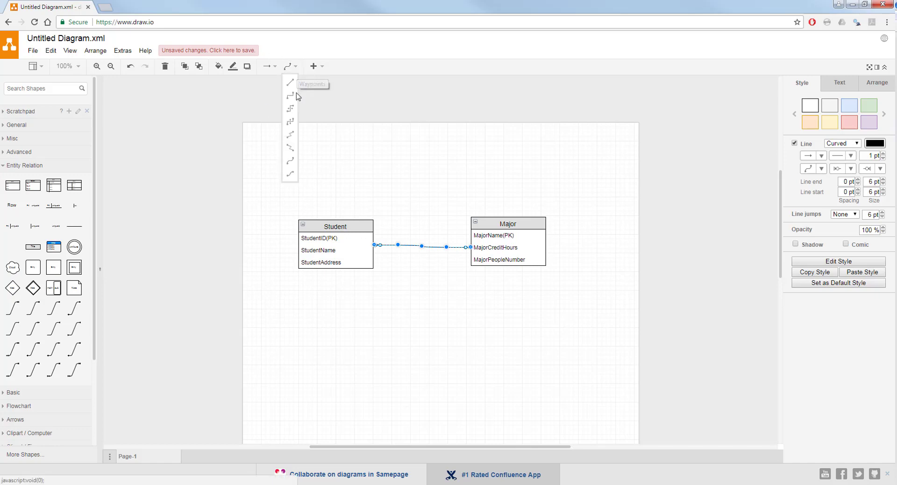
pyautogui.click(294, 100)
# - Nudge the Major table up slightly so that the connector to Student runs as a straight horizontal line
pyautogui.click(512, 224)
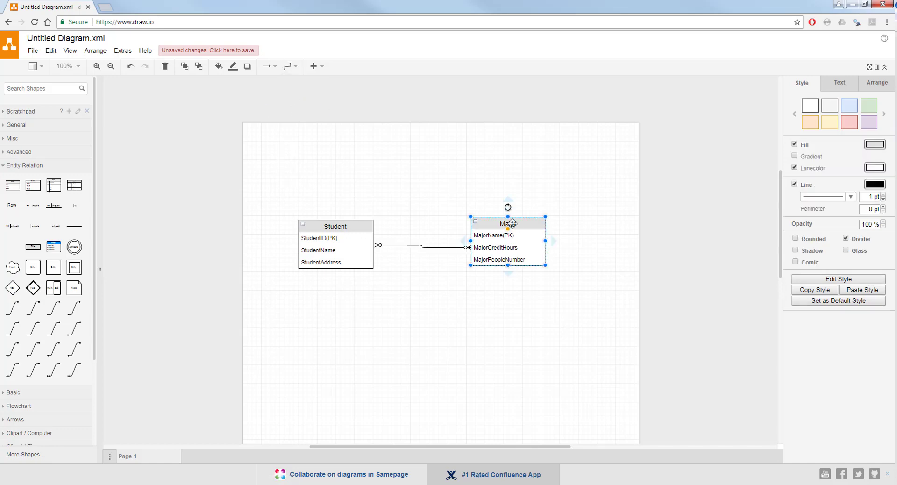
pyautogui.moveTo(512, 224); pyautogui.dragTo(513, 221)
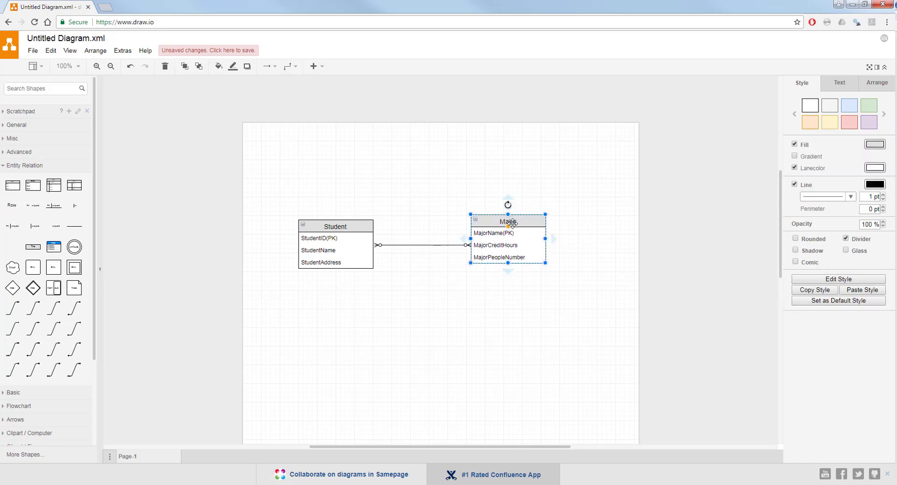
pyautogui.click(436, 324)
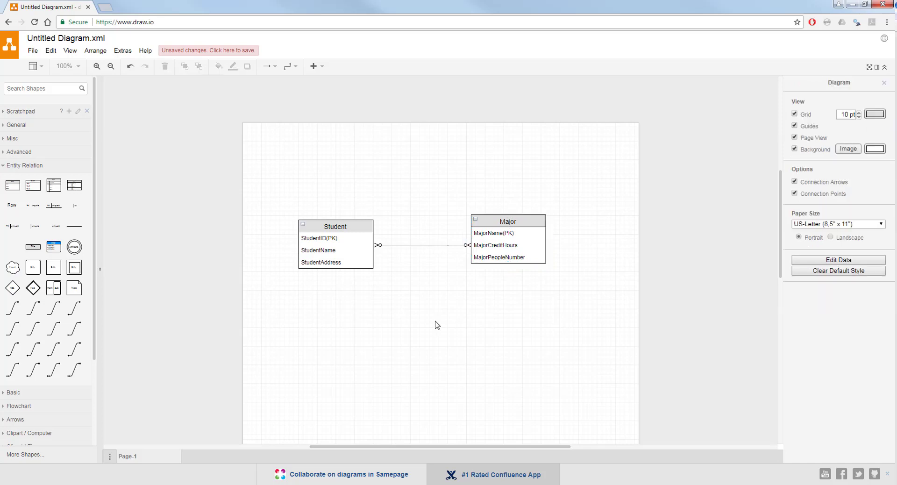
pyautogui.click(399, 245)
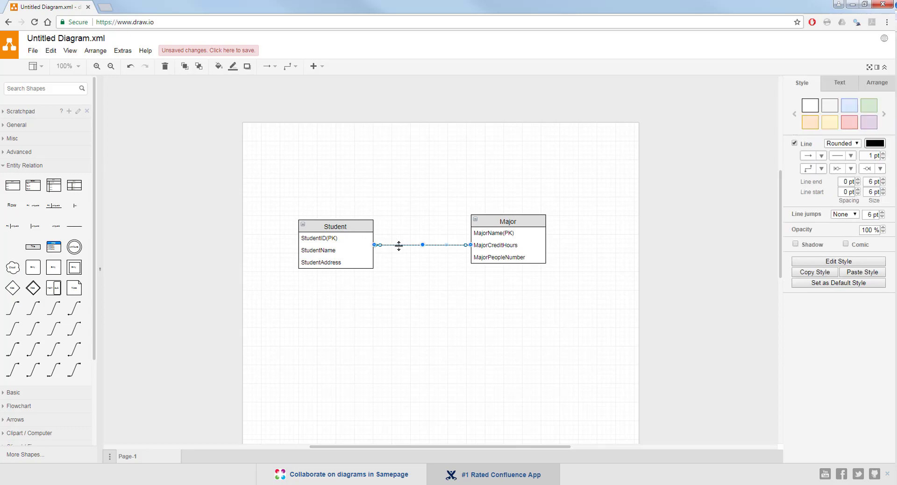
pyautogui.moveTo(345, 234); pyautogui.dragTo(320, 222)
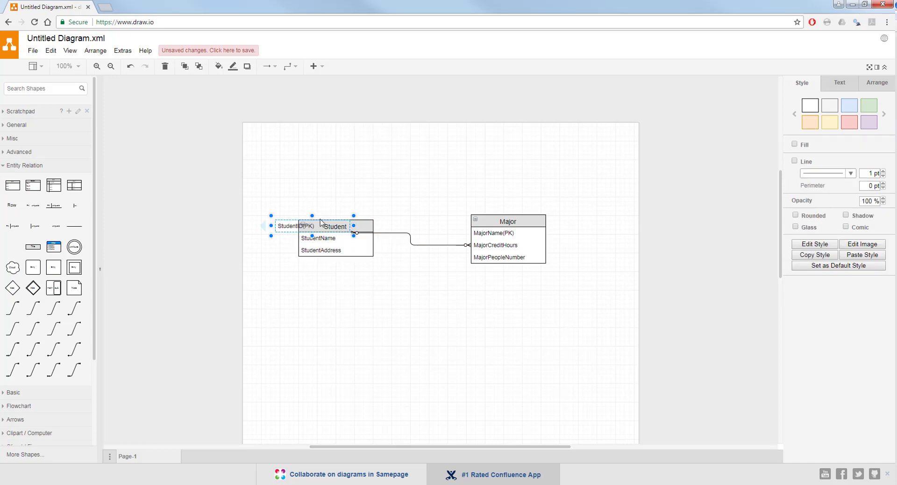
pyautogui.hotkey('ctrl', 'z')
pyautogui.click(396, 229)
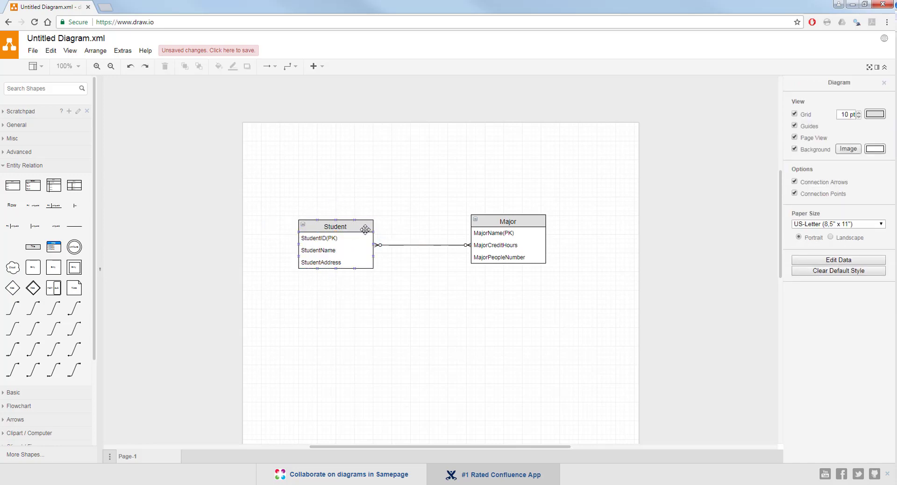
# - Delete the connector between Student and Major, and move the Major table further right, level with the Student table
pyautogui.click(398, 245)
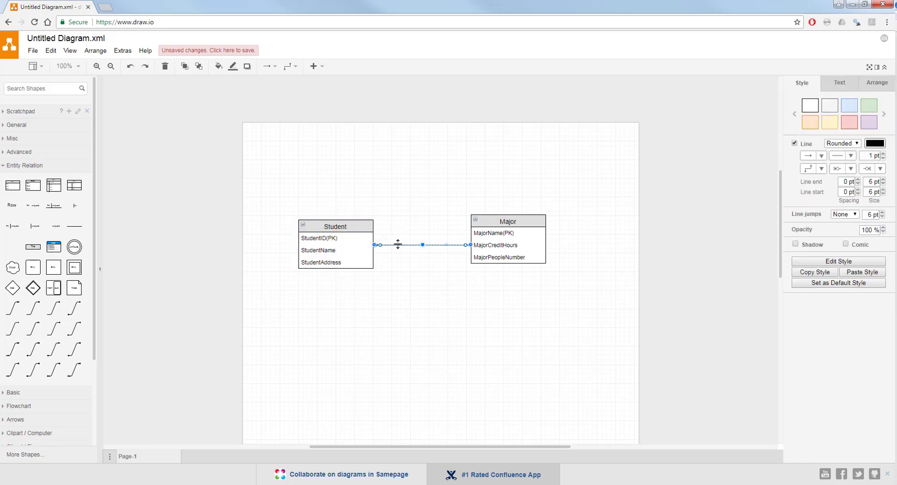
pyautogui.press('Delete')
pyautogui.click(361, 231)
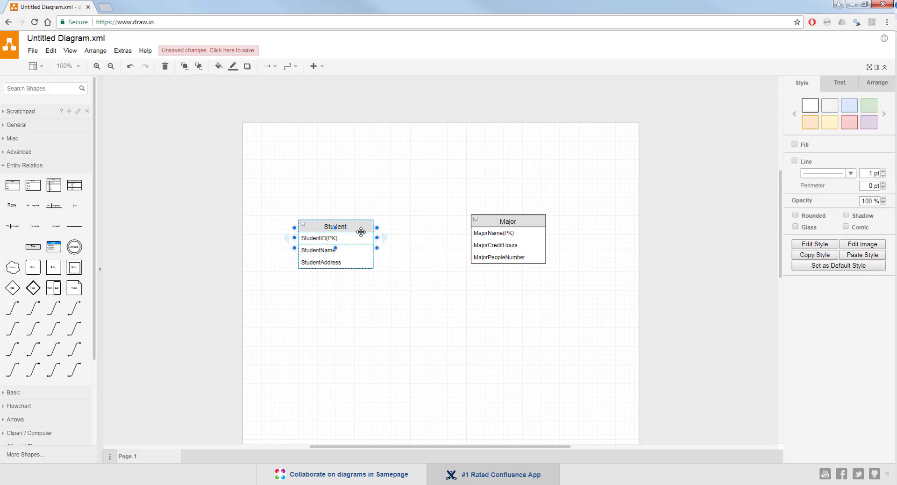
pyautogui.click(361, 228)
pyautogui.moveTo(517, 225); pyautogui.dragTo(536, 228)
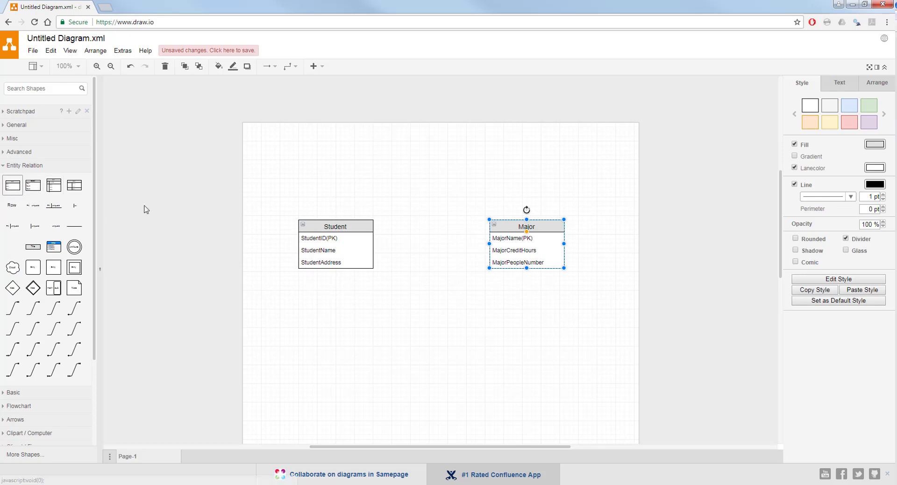
# - Place a new Table shape between the Student and Major tables and title it StudentMajorRegistration
pyautogui.moveTo(144, 209); pyautogui.dragTo(410, 225)
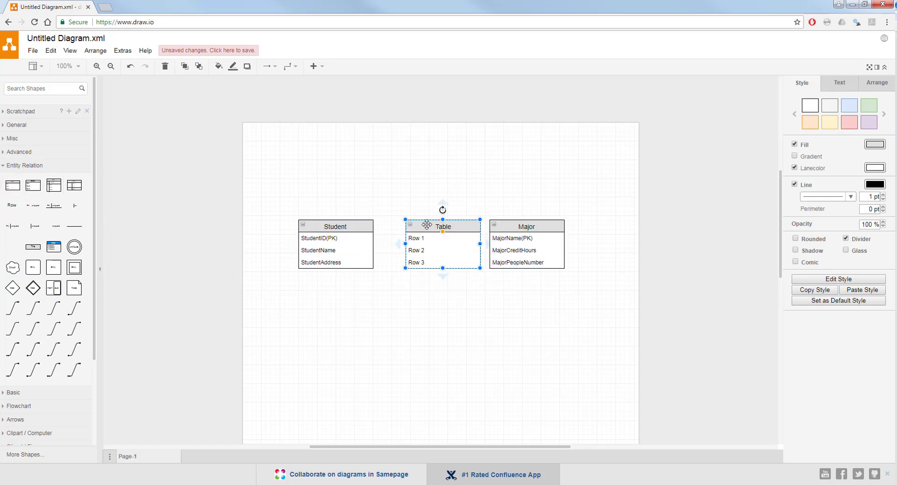
pyautogui.doubleClick(427, 225)
pyautogui.write('Stu')
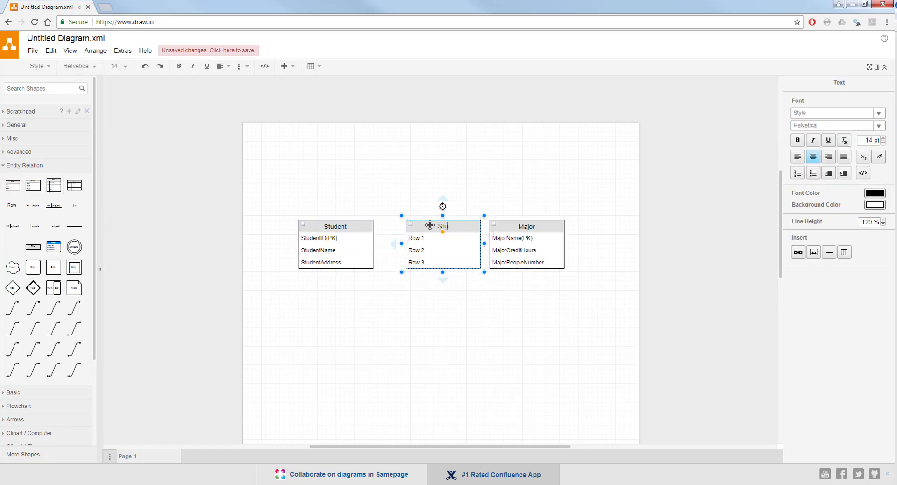
pyautogui.write('dentMajorRegistration')
pyautogui.click(502, 304)
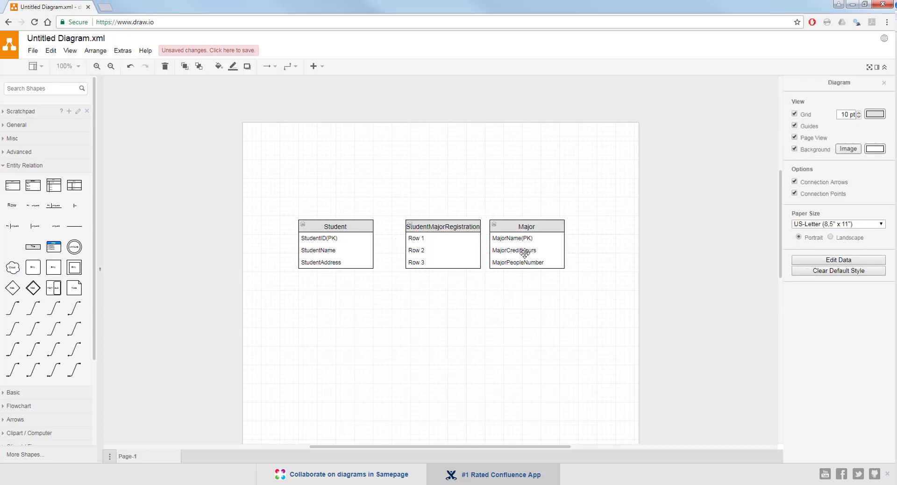
# - Spread the outer tables apart by moving Major further right and Student further left, keeping both at the same height
pyautogui.click(529, 241)
pyautogui.moveTo(528, 227); pyautogui.dragTo(583, 226)
pyautogui.click(540, 223)
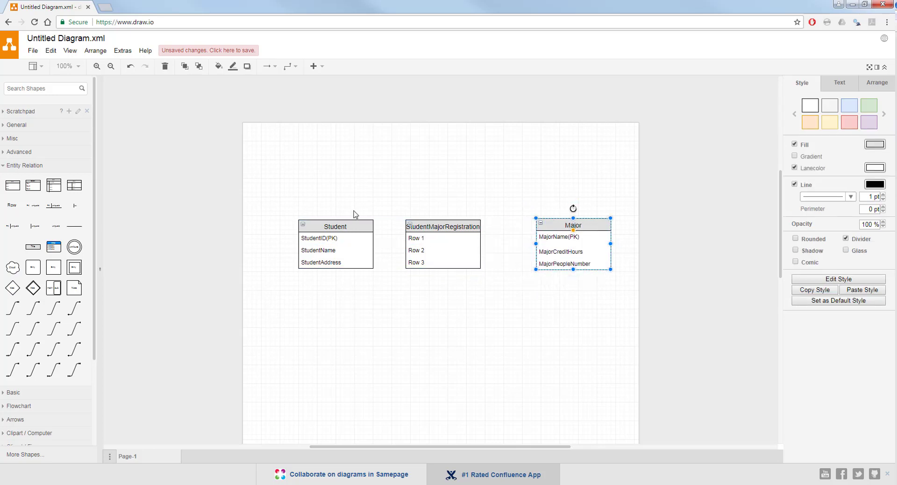
pyautogui.click(350, 226)
pyautogui.moveTo(350, 226); pyautogui.dragTo(313, 221)
pyautogui.moveTo(554, 224); pyautogui.dragTo(554, 221)
# - Move the StudentMajorRegistration table up and slightly left so its top edge lines up with the Student and Major tables
pyautogui.click(433, 228)
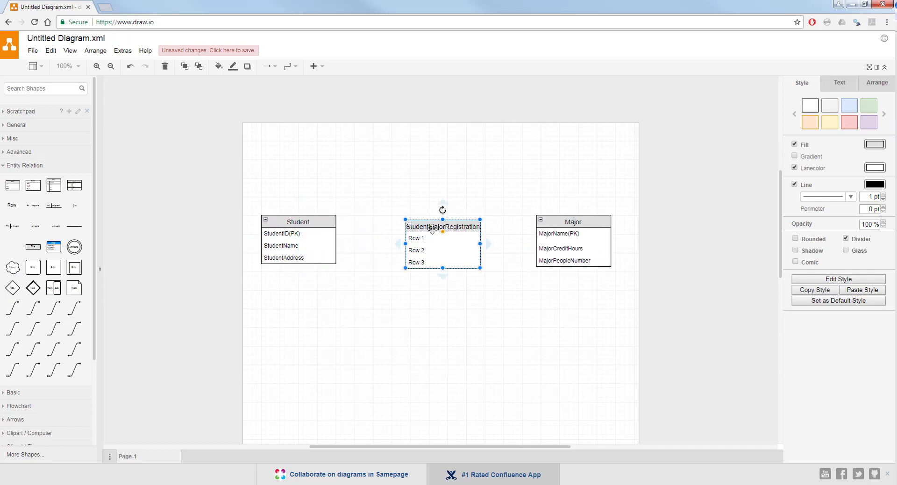
pyautogui.moveTo(432, 228); pyautogui.dragTo(432, 225)
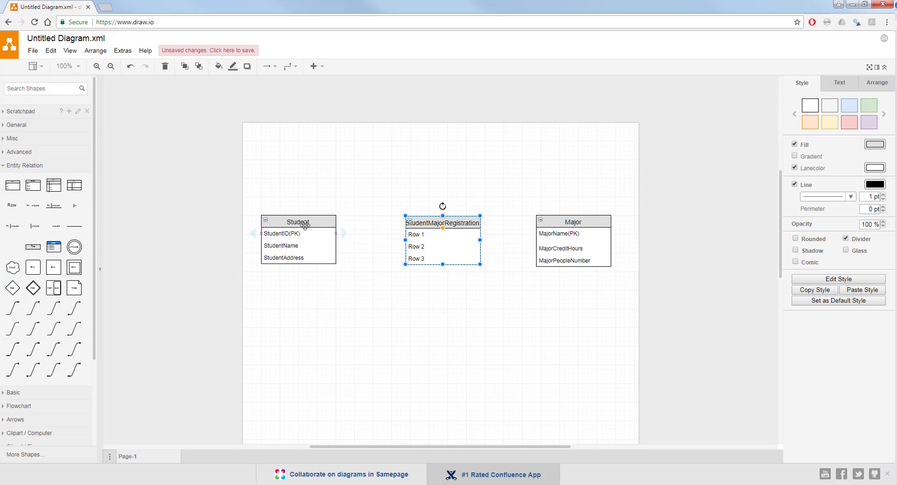
pyautogui.click(583, 230)
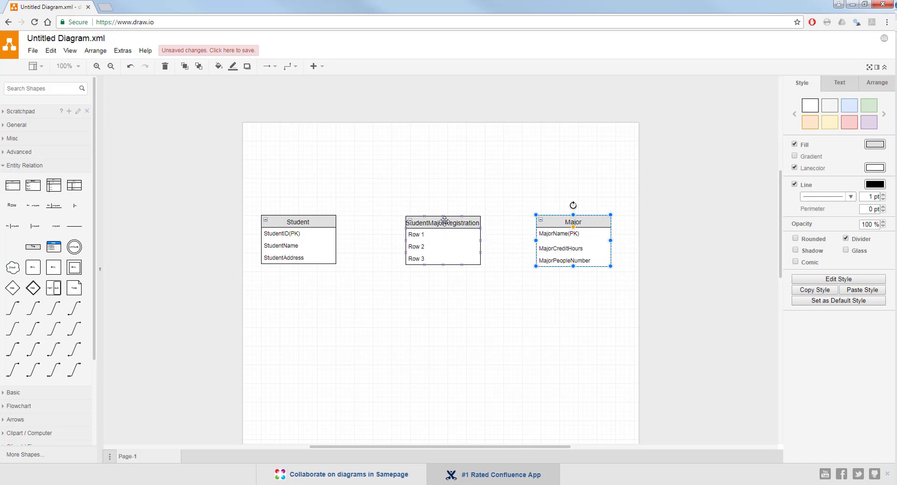
pyautogui.moveTo(445, 220); pyautogui.dragTo(442, 220)
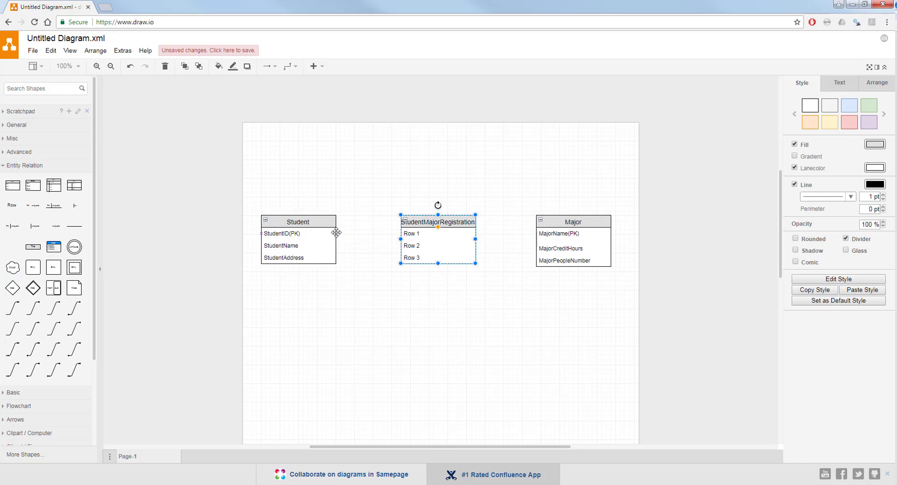
# - Rename the first row of the StudentMajorRegistration table to StudentMajorRegistrationID(PK)
pyautogui.doubleClick(418, 233)
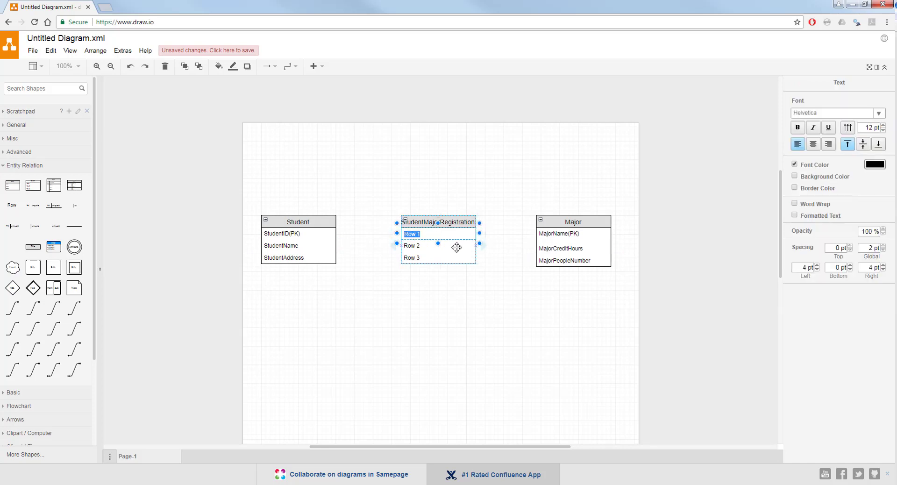
pyautogui.write('S')
pyautogui.write('tudentMajorRegistrationID(')
pyautogui.press('Escape')
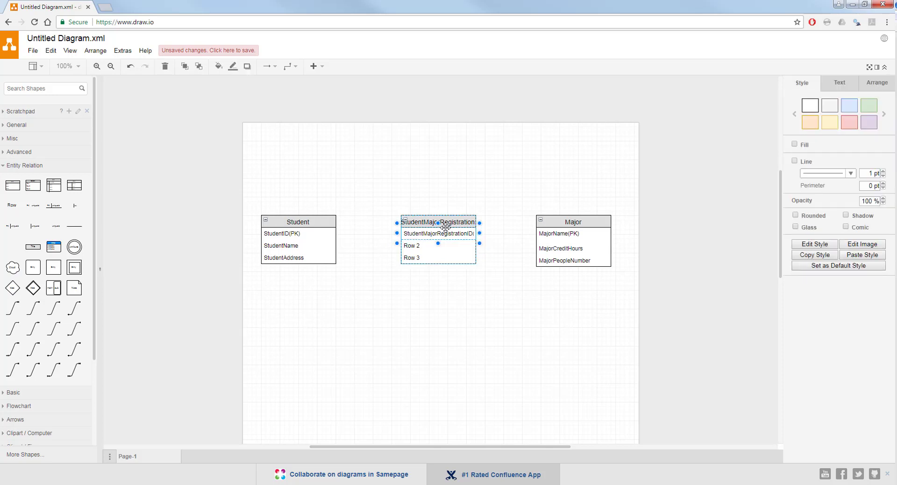
# - Widen the StudentMajorRegistration table to the right so its title and first row text fit fully inside
pyautogui.click(468, 257)
pyautogui.click(473, 241)
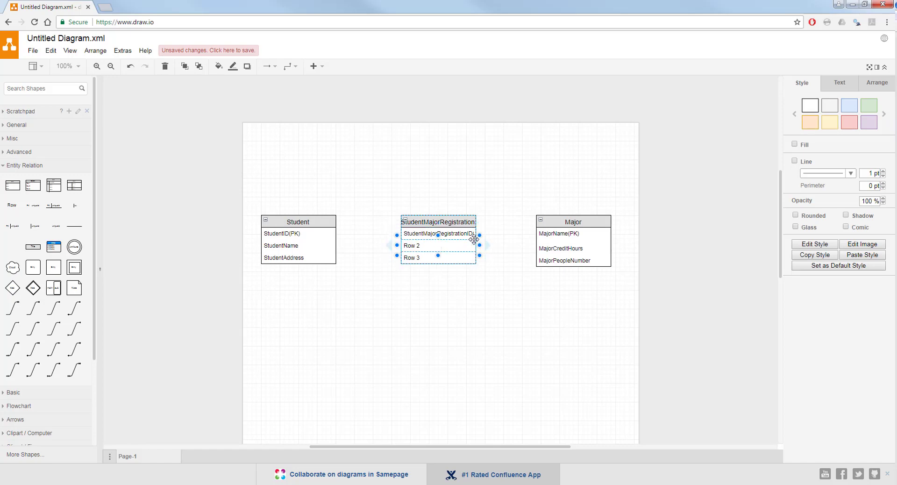
pyautogui.moveTo(480, 245); pyautogui.dragTo(490, 245)
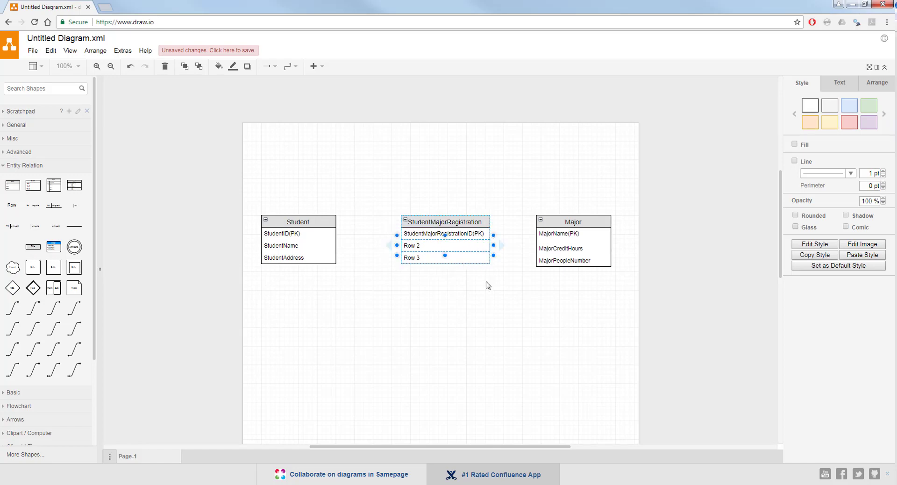
pyautogui.click(489, 298)
# - Replace the second row's text in the StudentMajorRegistration table with StudentID(PK), copied from the Student table's first row
pyautogui.doubleClick(448, 242)
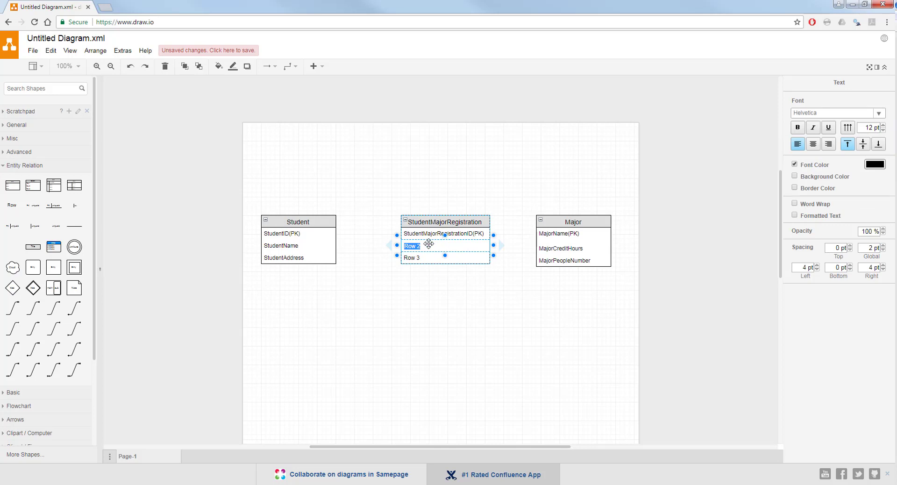
pyautogui.press('BackSpace')
pyautogui.click(288, 234)
pyautogui.doubleClick(288, 235)
pyautogui.hotkey('ctrl', 'c')
pyautogui.doubleClick(427, 244)
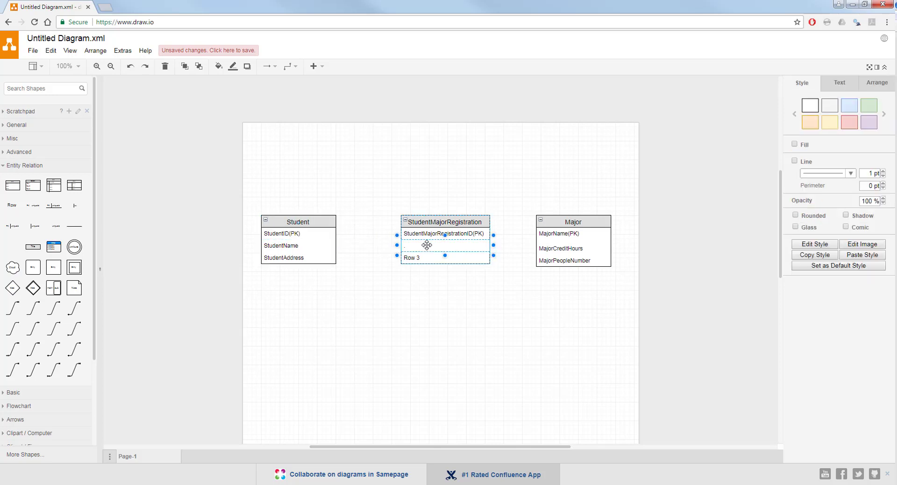
pyautogui.click(427, 245)
pyautogui.doubleClick(413, 245)
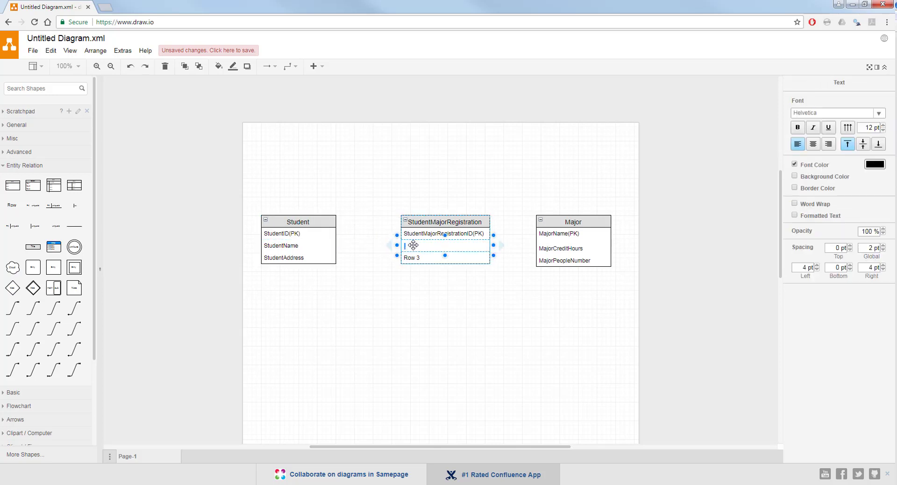
pyautogui.hotkey('ctrl', 'v')
pyautogui.click(402, 245)
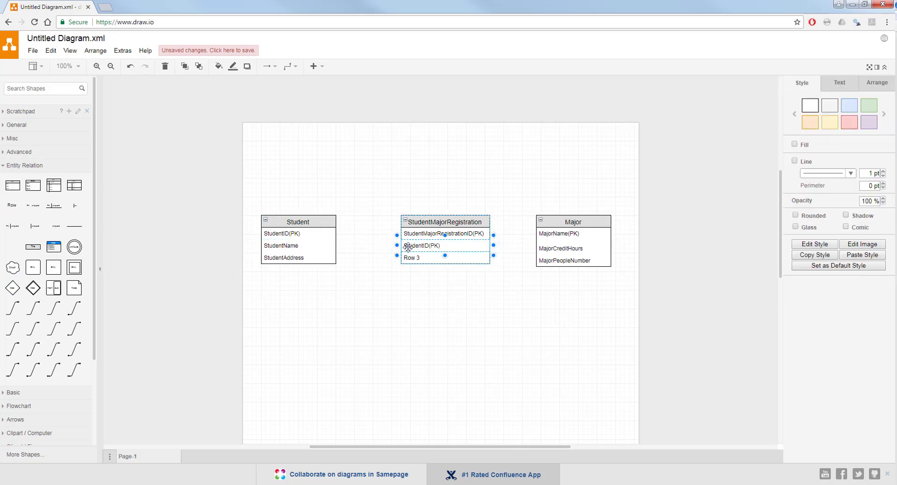
# - Add a period in front of StudentID(PK) in the StudentMajorRegistration table's second row
pyautogui.doubleClick(407, 245)
pyautogui.click(405, 246)
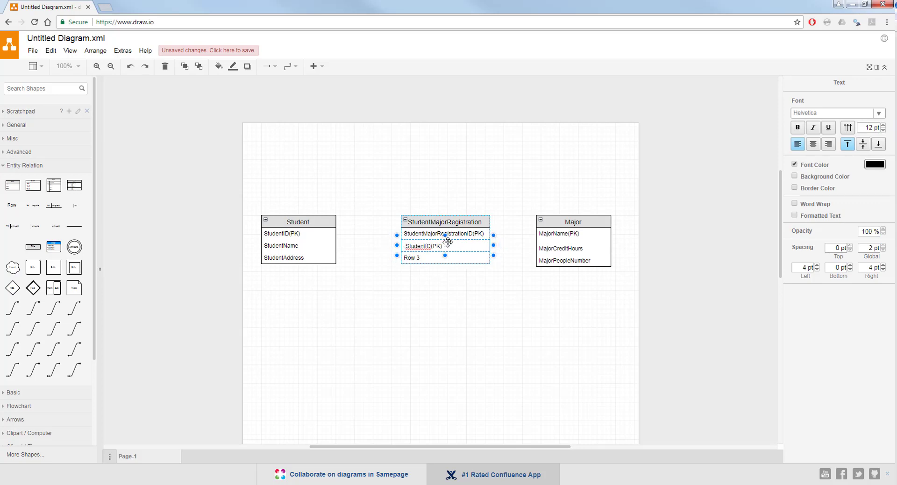
pyautogui.click(516, 248)
# - Replace the third row's text in the StudentMajorRegistration table with .MajorName(PK), copying MajorName(PK) from the Major table's first row
pyautogui.click(570, 233)
pyautogui.doubleClick(572, 234)
pyautogui.hotkey('ctrl', 'c')
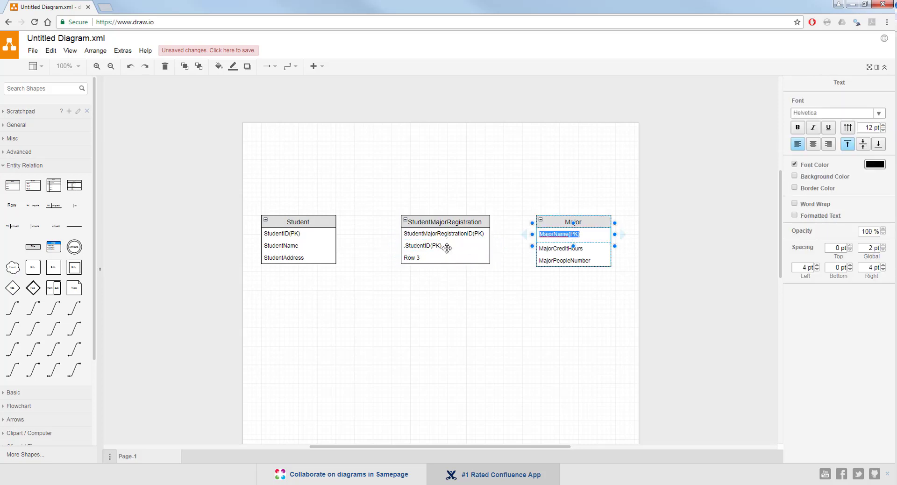
pyautogui.click(422, 257)
pyautogui.doubleClick(423, 257)
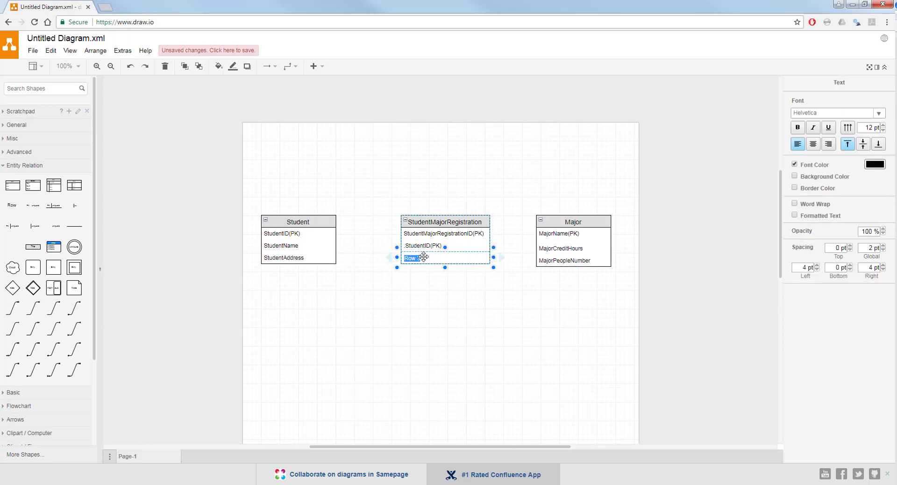
pyautogui.hotkey('ctrl', 'v')
pyautogui.click(428, 287)
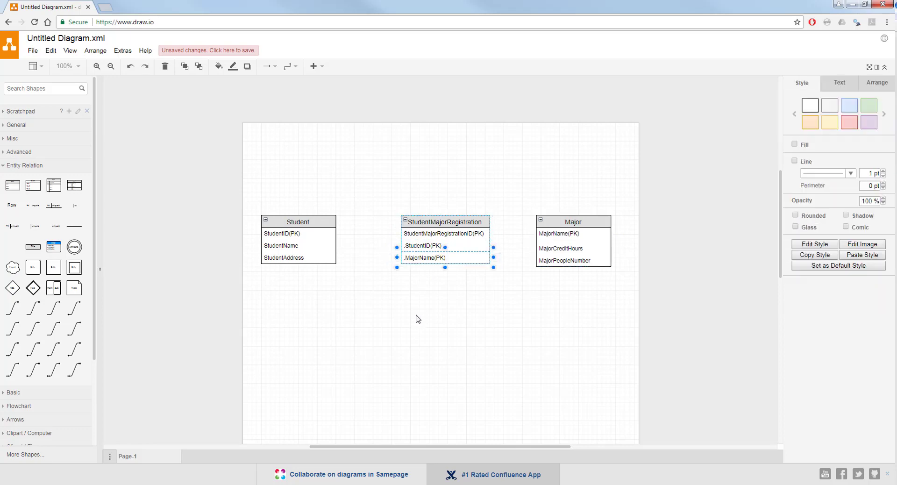
# - Remove the (PK) suffix from the StudentID row in the StudentMajorRegistration table
pyautogui.click(429, 245)
pyautogui.doubleClick(439, 247)
pyautogui.click(442, 248)
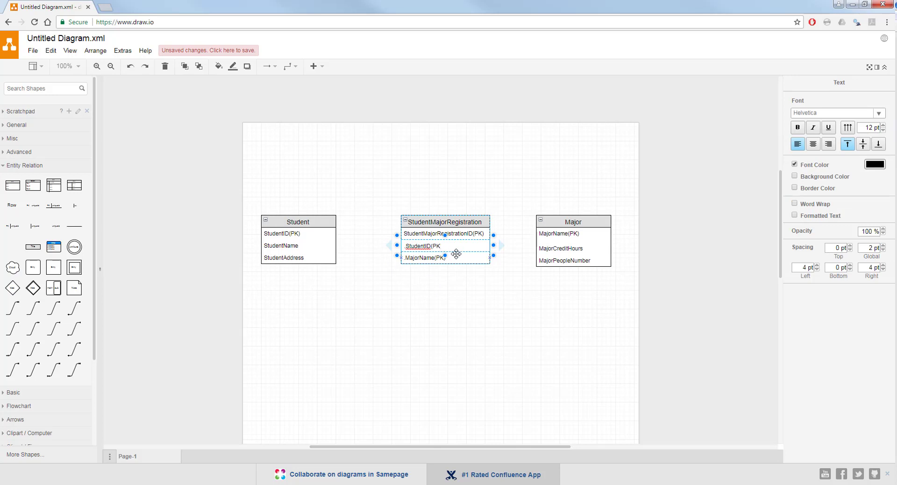
pyautogui.press('BackSpace')
pyautogui.press('BackSpace')
pyautogui.press('BackSpace')
# - Remove the (PK) suffix from the MajorName row in the StudentMajorRegistration table
pyautogui.click(452, 258)
pyautogui.doubleClick(453, 259)
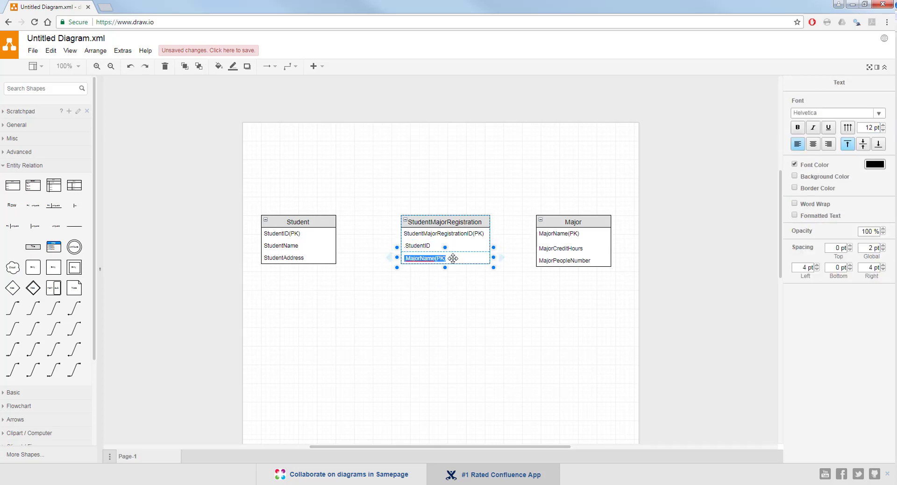
pyautogui.click(453, 259)
pyautogui.doubleClick(451, 258)
pyautogui.click(450, 258)
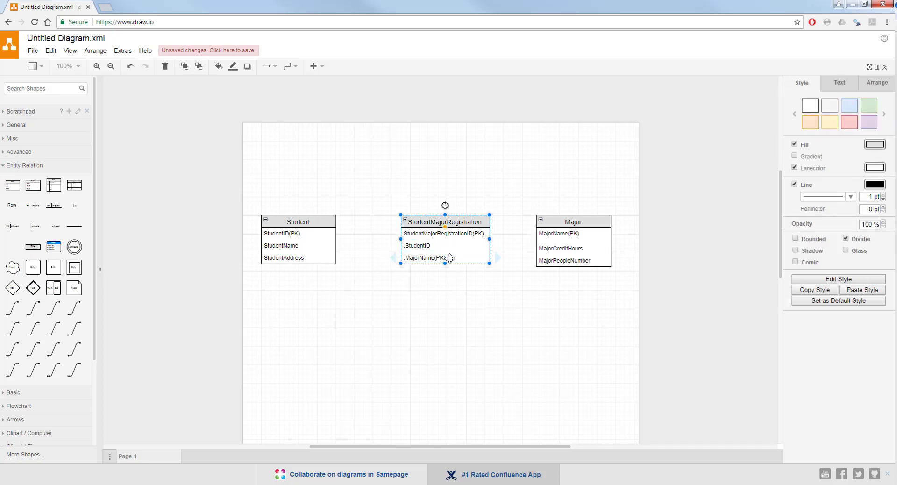
pyautogui.doubleClick(439, 257)
pyautogui.click(434, 261)
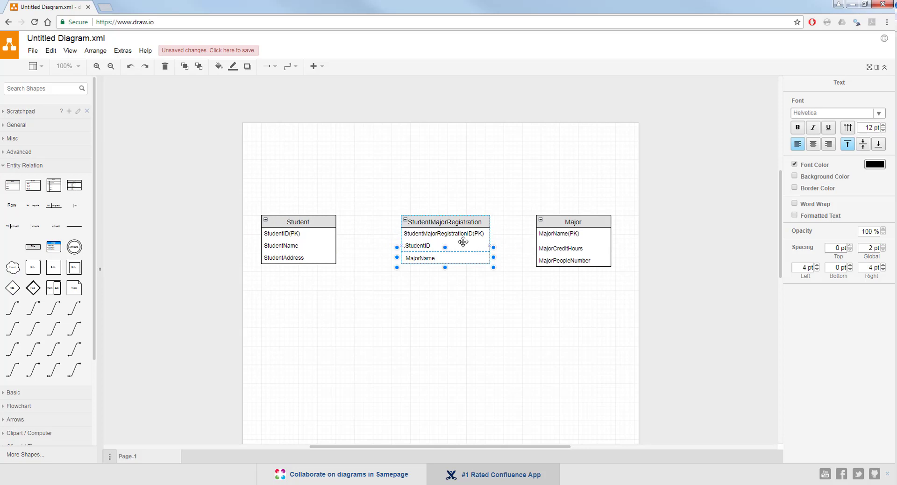
pyautogui.click(458, 323)
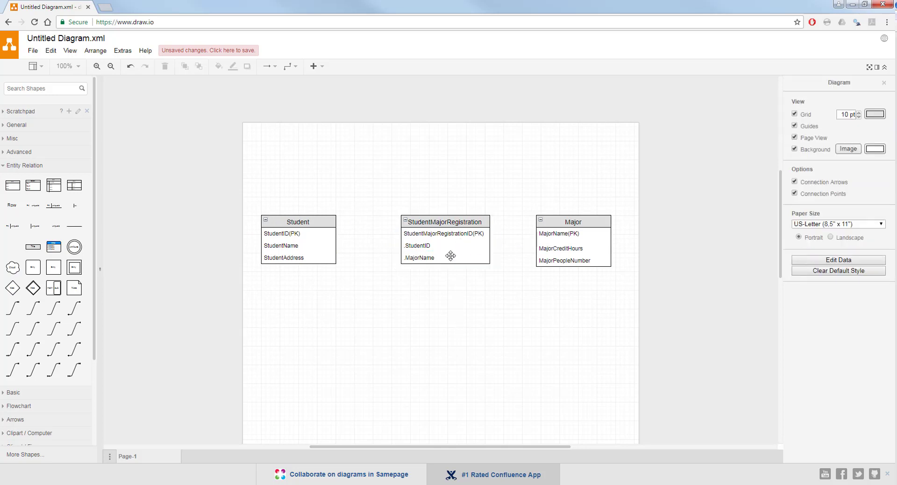
# - Add a fourth row to the StudentMajorRegistration table by duplicating the .MajorName row, and rename it StudentMajorRegistrationDate
pyautogui.click(484, 259)
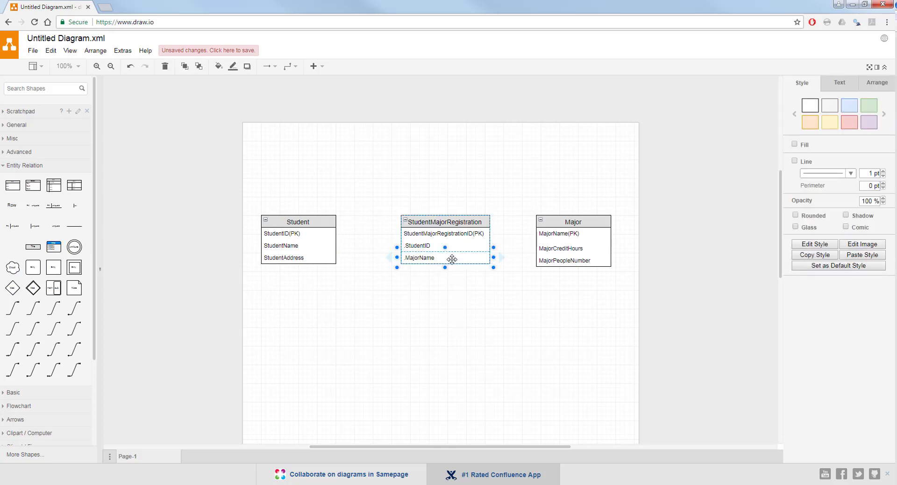
pyautogui.click(462, 259)
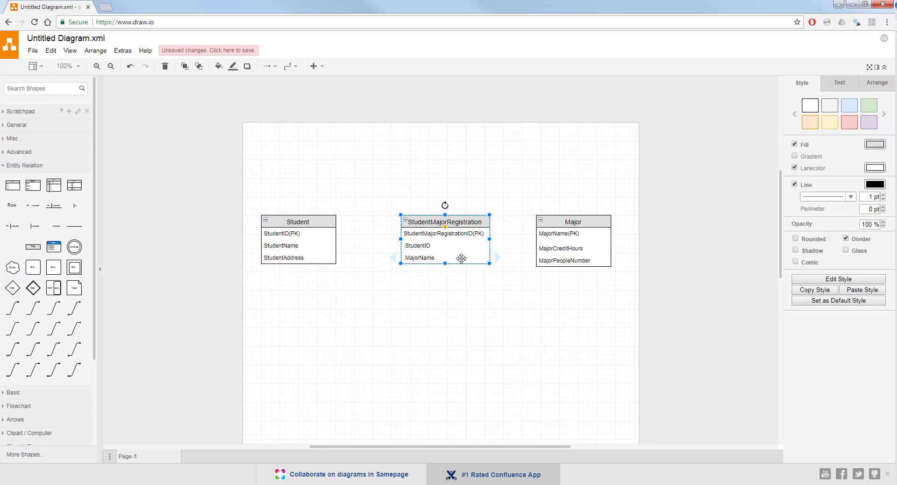
pyautogui.click(497, 258)
pyautogui.doubleClick(446, 269)
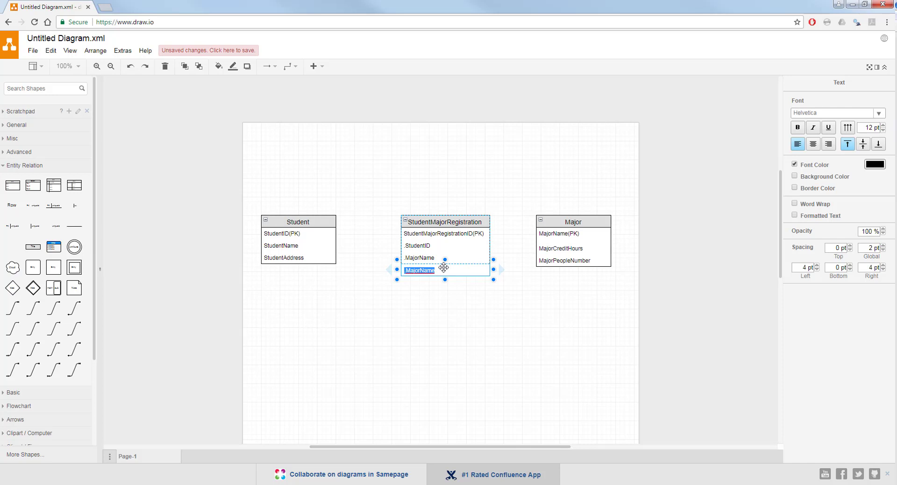
pyautogui.write('Student')
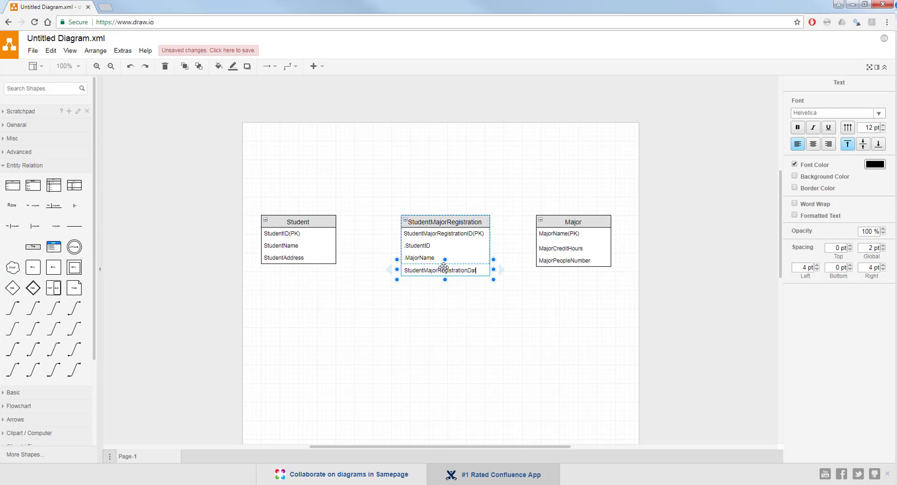
pyautogui.click(441, 290)
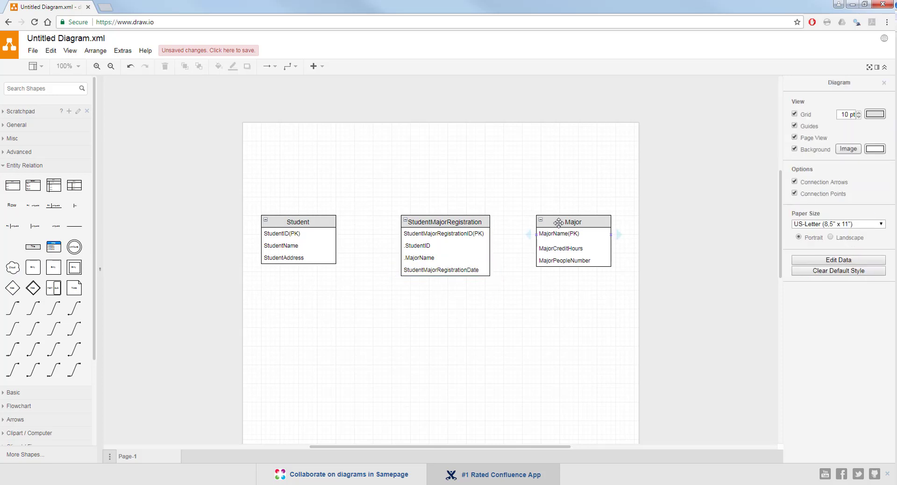
# - Move the Major and Student tables slightly right and down to line up better with the StudentMajorRegistration table
pyautogui.moveTo(557, 223); pyautogui.dragTo(562, 228)
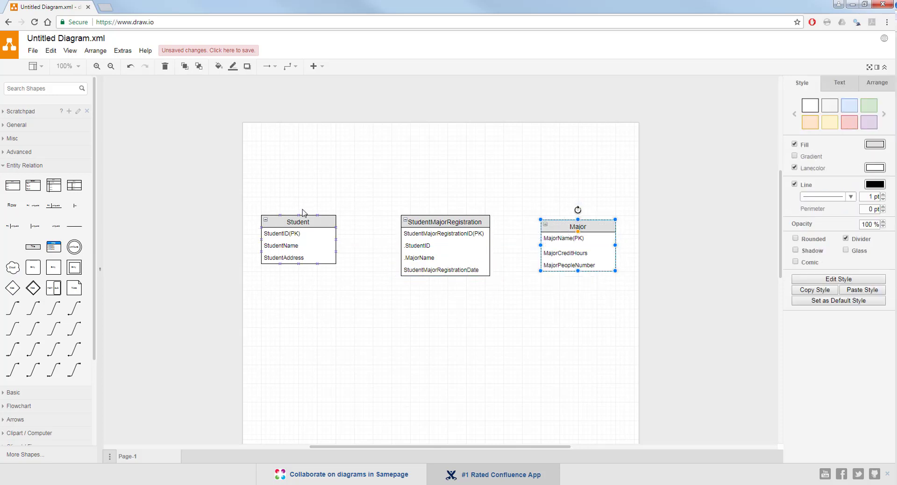
pyautogui.moveTo(303, 218); pyautogui.dragTo(313, 225)
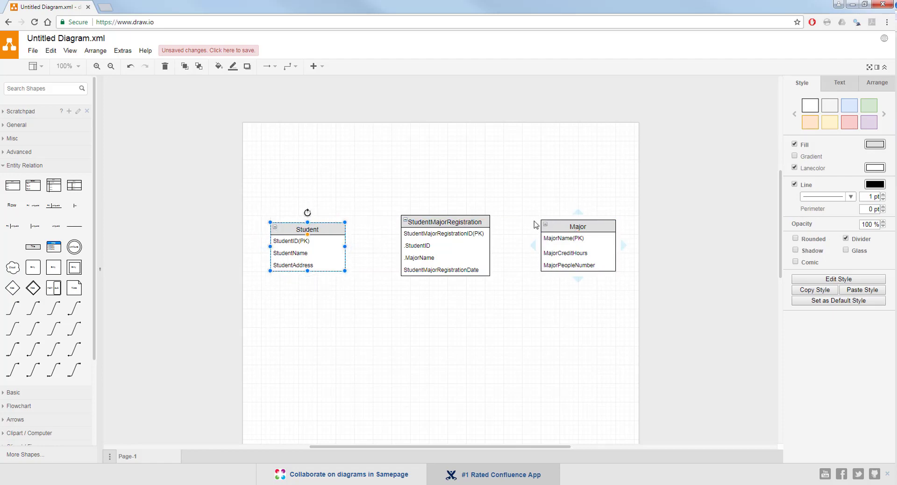
pyautogui.scroll(2, 511, 277)
pyautogui.click(485, 310)
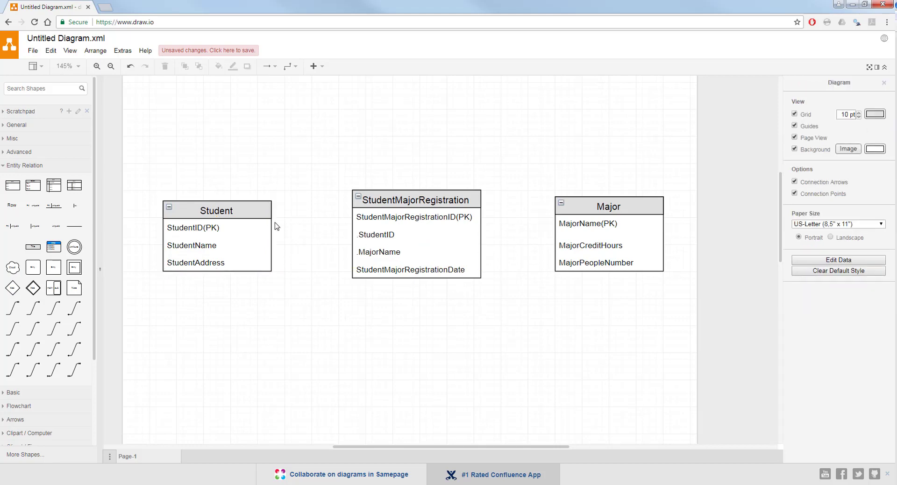
# - Add a 1 Mandatory to Many Optional connector with its one end on Student and its many end on StudentMajorRegistration
pyautogui.moveTo(250, 216)
pyautogui.moveTo(205, 204)
pyautogui.moveTo(400, 193)
pyautogui.moveTo(230, 241)
pyautogui.moveTo(44, 377)
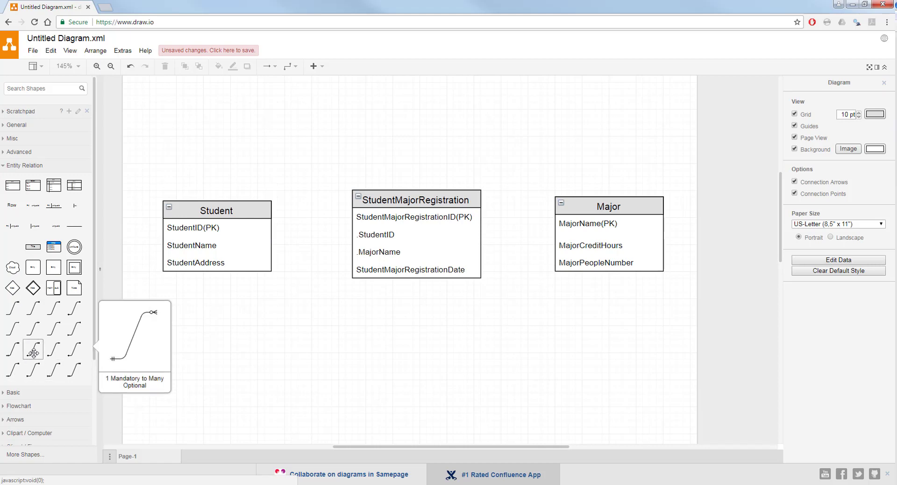
pyautogui.moveTo(33, 351); pyautogui.dragTo(227, 298)
pyautogui.moveTo(291, 292); pyautogui.dragTo(354, 238)
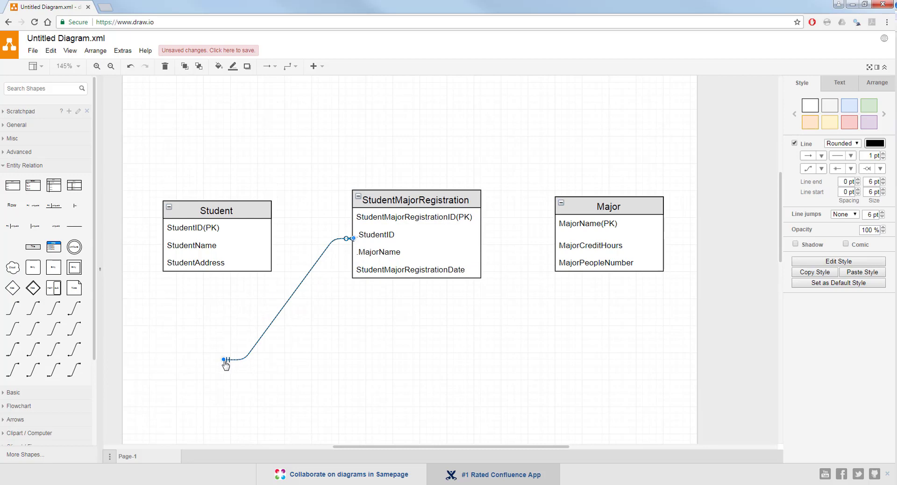
pyautogui.moveTo(225, 360); pyautogui.dragTo(273, 244)
pyautogui.click(299, 273)
# - Nudge the StudentMajorRegistration table down in small increments until its connector to Student is nearly horizontal
pyautogui.click(379, 200)
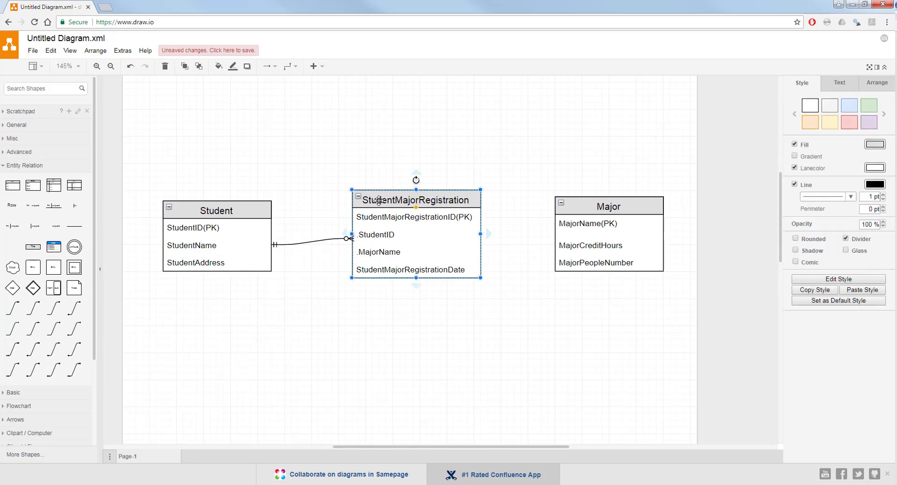
pyautogui.press('Down')
pyautogui.press('Down')
pyautogui.press('Down')
pyautogui.press('Down')
pyautogui.press('Down')
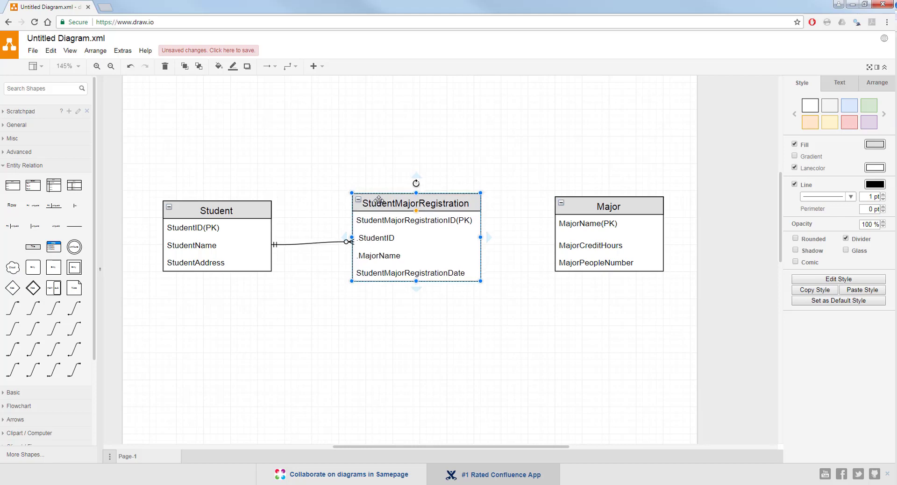
pyautogui.press('Down')
pyautogui.press('Down')
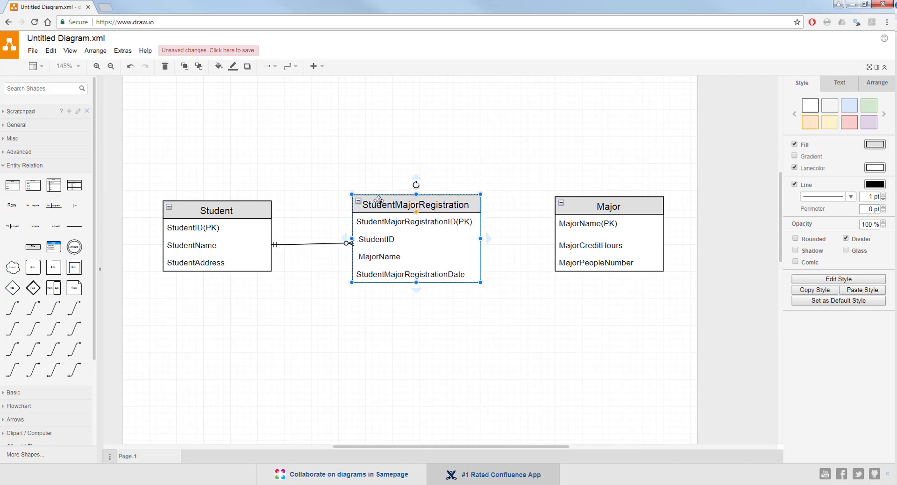
pyautogui.click(486, 384)
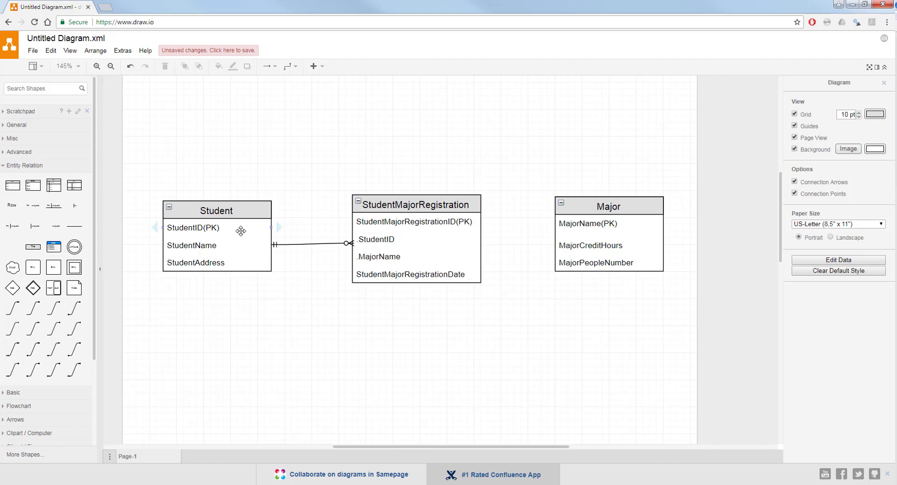
# - Duplicate the Student connector, attach its one end to Major and its many end to StudentMajorRegistration, and make it a straight line
pyautogui.click(302, 243)
pyautogui.click(303, 291)
pyautogui.hotkey('ctrl', 'v')
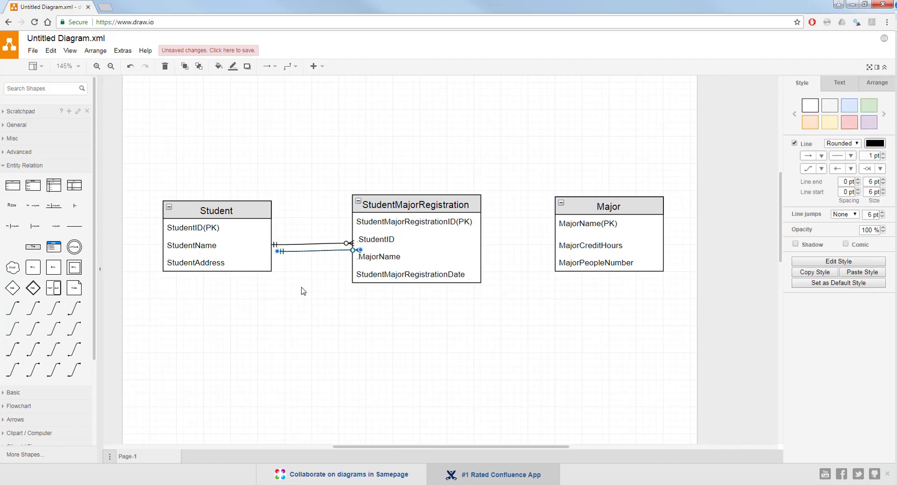
pyautogui.moveTo(277, 251); pyautogui.dragTo(540, 248)
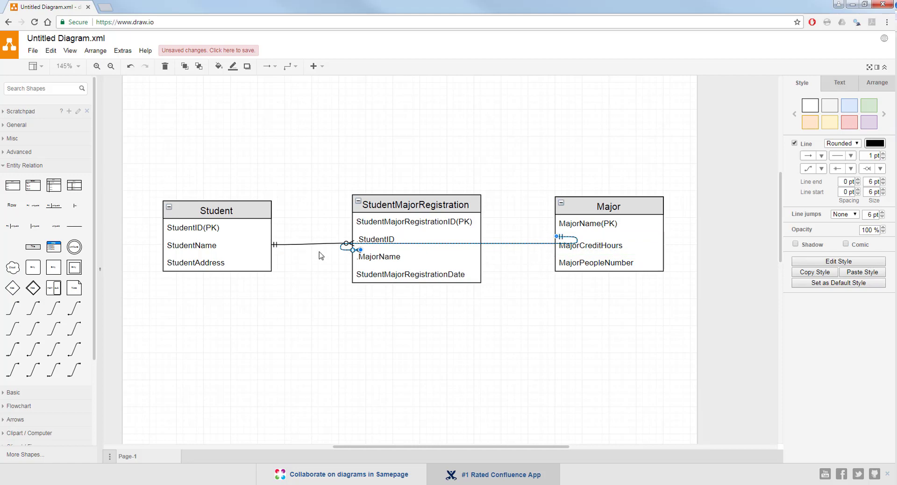
pyautogui.moveTo(361, 251); pyautogui.dragTo(480, 245)
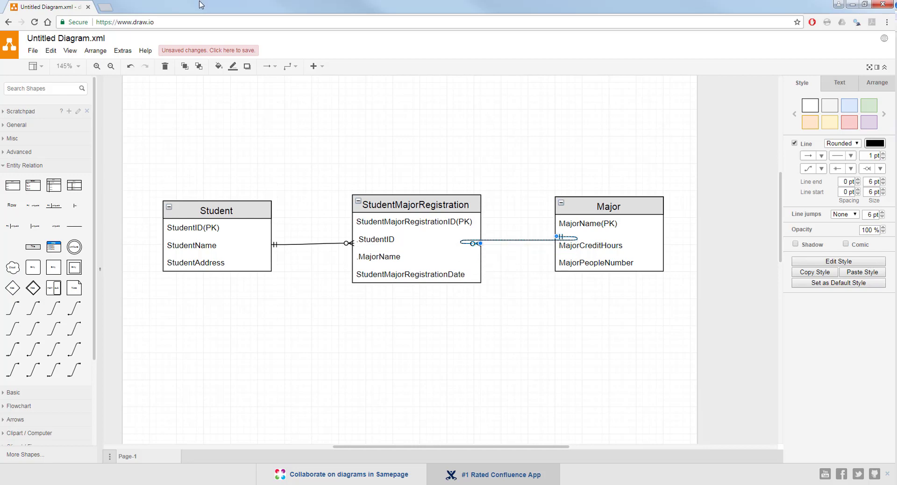
pyautogui.click(299, 68)
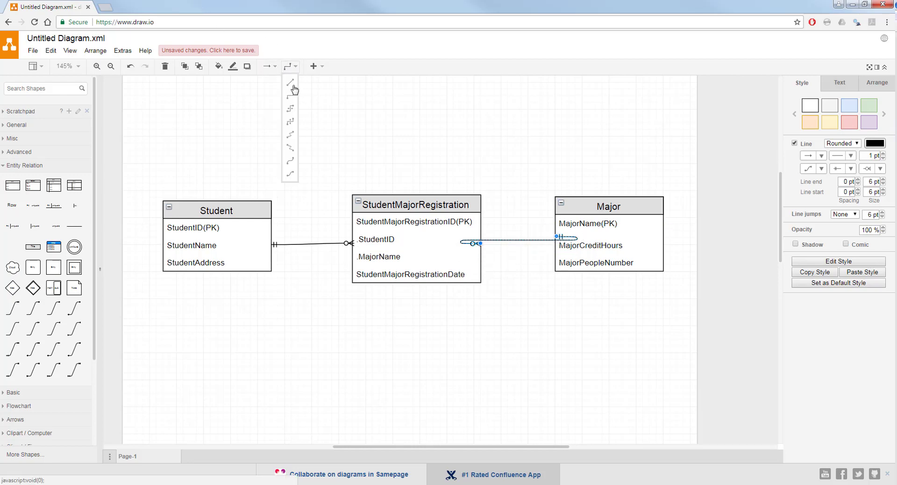
pyautogui.click(290, 91)
# - Move the Major table slightly right and down to level its connector to StudentMajorRegistration
pyautogui.moveTo(600, 219)
pyautogui.mouseDown()
pyautogui.moveTo(611, 222)
pyautogui.moveTo(615, 196)
pyautogui.moveTo(605, 216)
pyautogui.mouseUp()
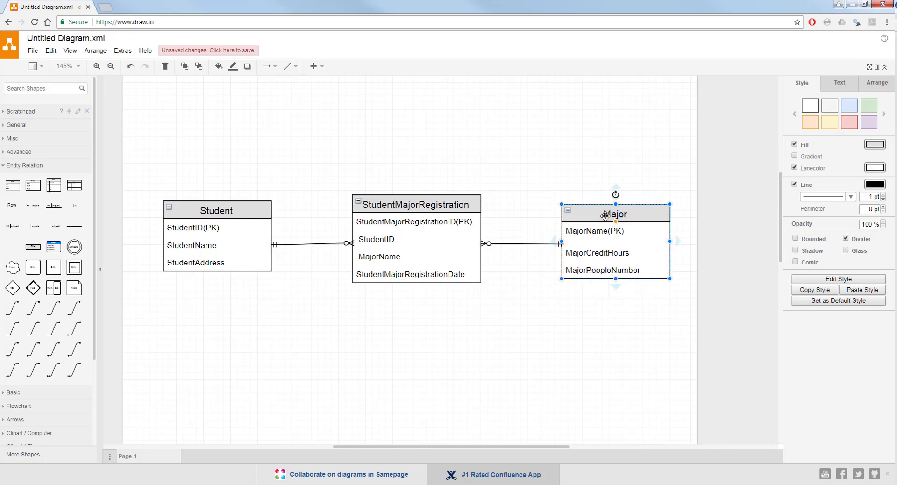
pyautogui.click(489, 298)
pyautogui.click(580, 214)
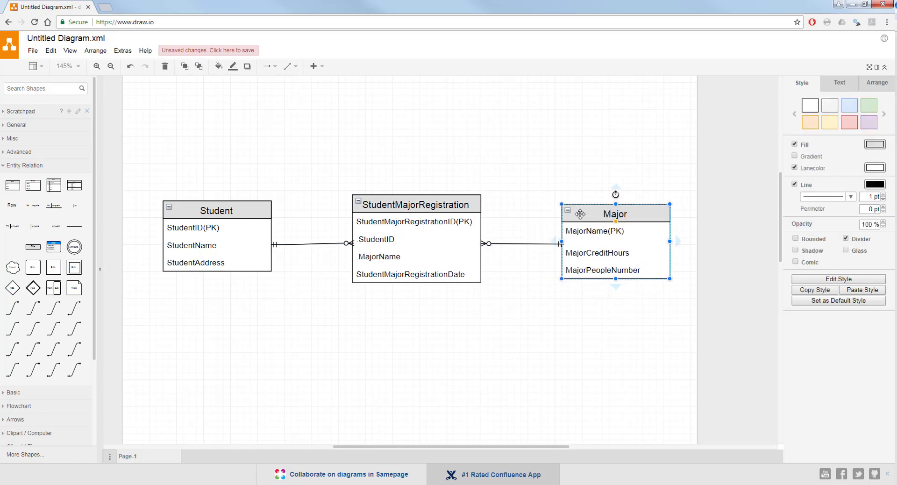